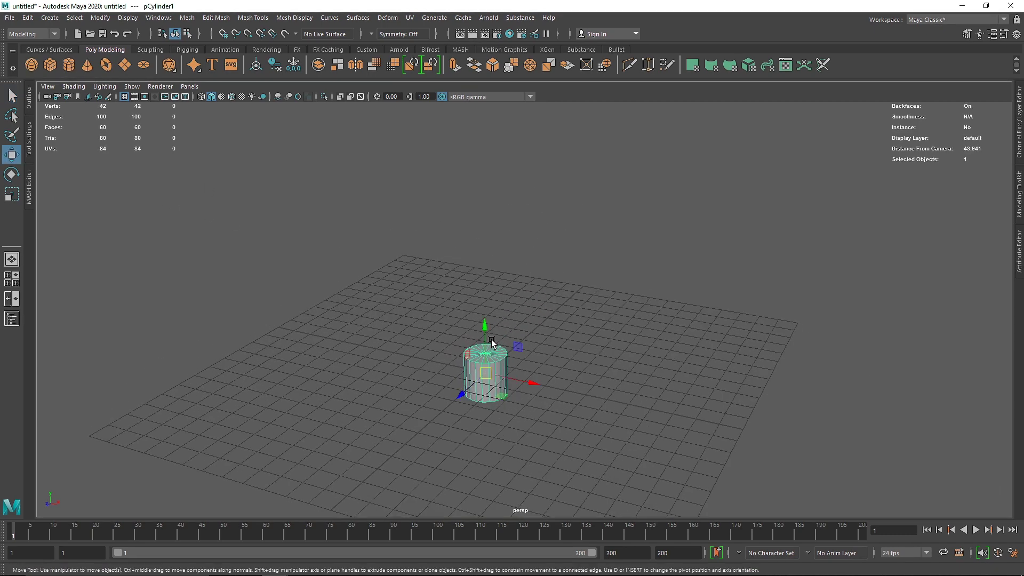
Step: Scale the cylinder down uniformly to a thin size of about 0.144 and raise it above the grid
{"action": "middle_click_drag", "start_coordinate": [485, 283], "coordinate": [469, 308], "text": "alt"}
{"action": "key", "text": "r"}
{"action": "left_click_drag", "start_coordinate": [467, 346], "coordinate": [438, 348]}
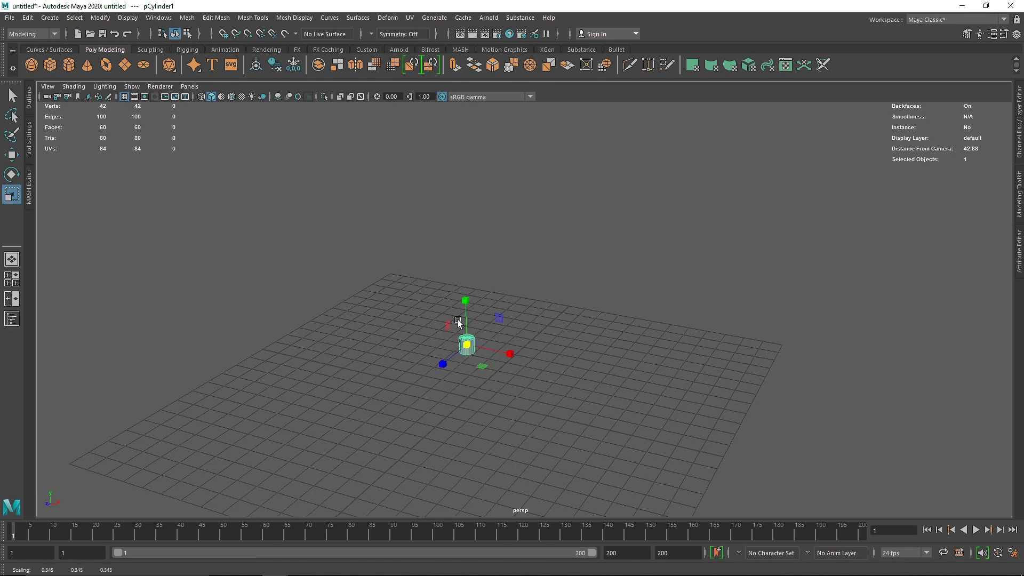
{"action": "key", "text": "w"}
{"action": "left_click_drag", "start_coordinate": [465, 302], "coordinate": [458, 265]}
{"action": "key", "text": "r"}
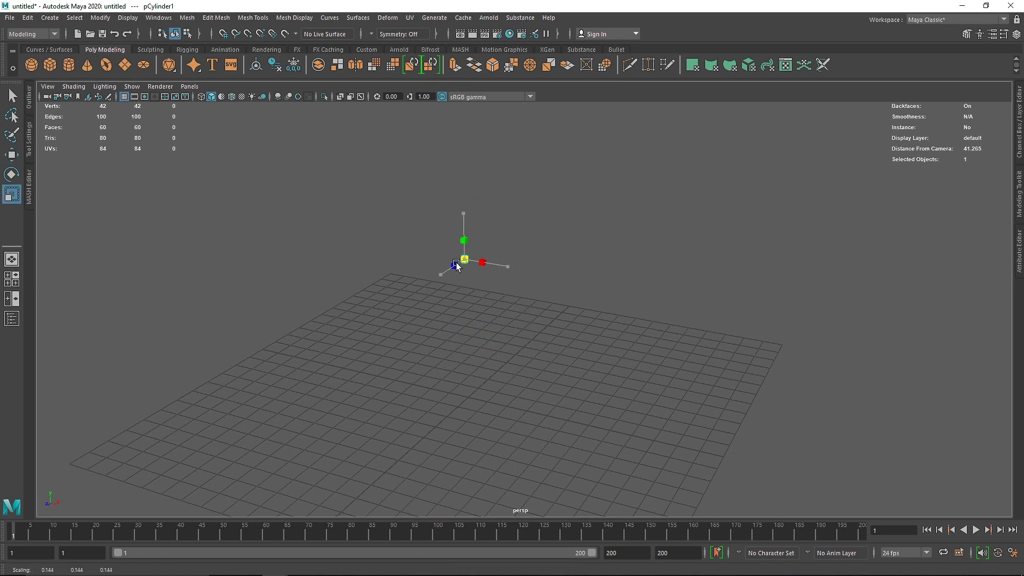
Step: Stretch the thin cylinder vertically into a tall flagpole and lower it so its base reaches the grid
{"action": "left_click_drag", "start_coordinate": [466, 225], "coordinate": [476, 107]}
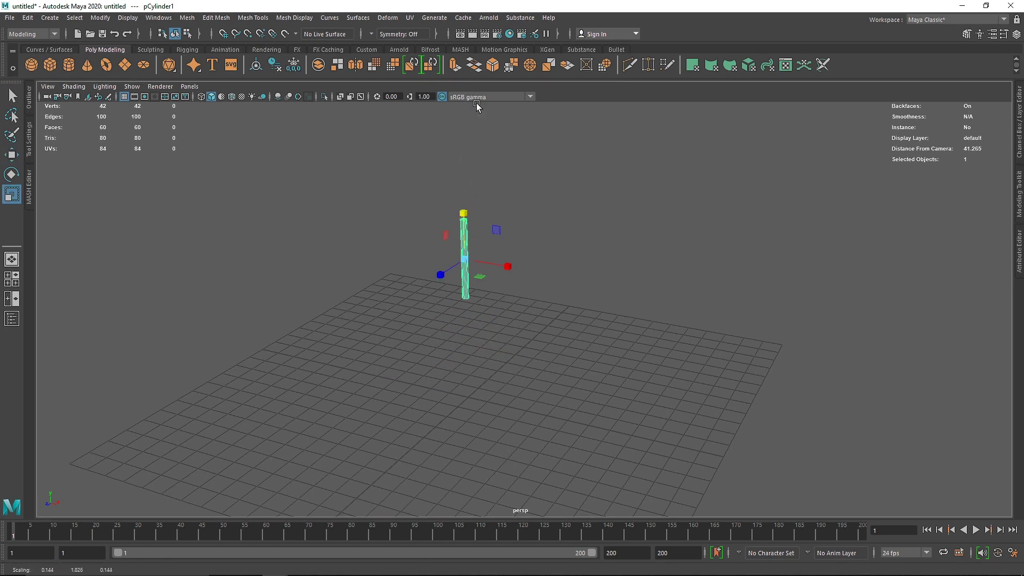
{"action": "left_click_drag", "start_coordinate": [465, 211], "coordinate": [465, 129]}
{"action": "key", "text": "w"}
{"action": "left_click_drag", "start_coordinate": [464, 212], "coordinate": [490, 235]}
{"action": "key", "text": "r"}
{"action": "middle_click_drag", "start_coordinate": [490, 236], "coordinate": [465, 247], "text": "alt"}
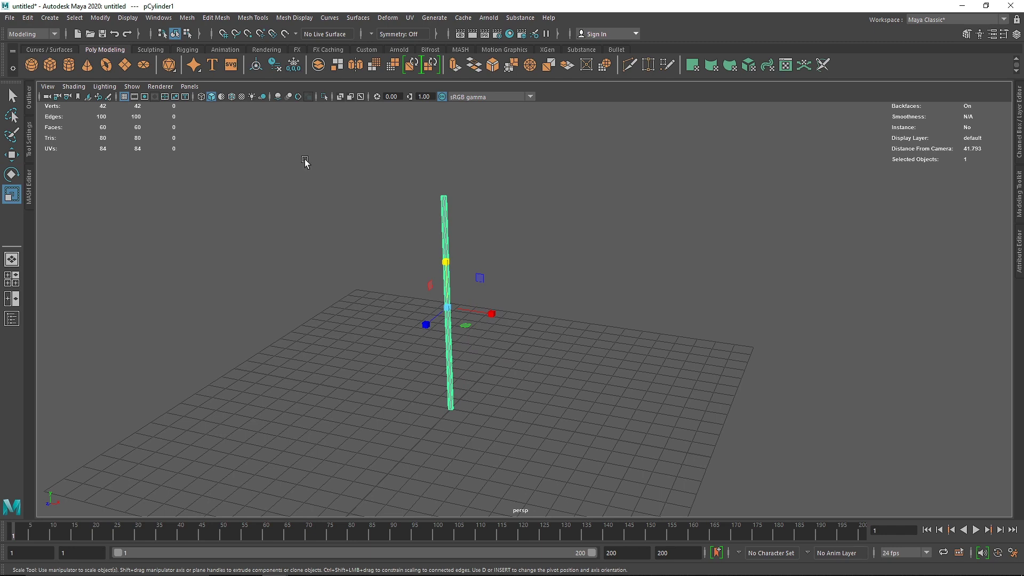
Step: Create a polygon plane, raise it beside the upper part of the pole and rotate it upright
{"action": "left_click", "coordinate": [124, 65]}
{"action": "key", "text": "w"}
{"action": "left_click_drag", "start_coordinate": [490, 419], "coordinate": [488, 290]}
{"action": "key", "text": "e"}
{"action": "key", "text": "w"}
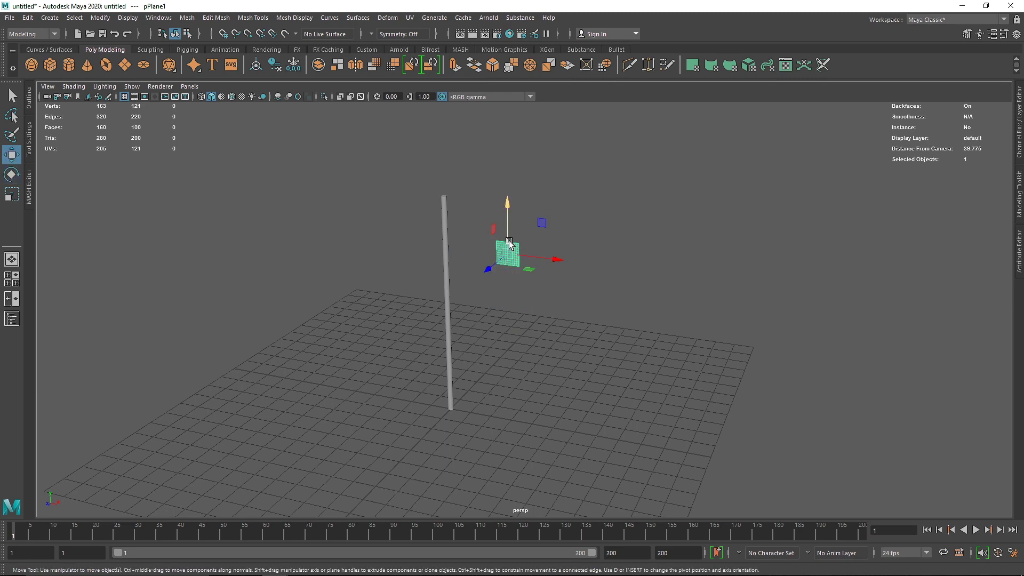
Step: Scale the upright plane into a wide rectangular flag and place it beside the top of the pole
{"action": "left_click_drag", "start_coordinate": [507, 230], "coordinate": [555, 245]}
{"action": "key", "text": "r"}
{"action": "key", "text": "w"}
{"action": "key", "text": "r"}
{"action": "key", "text": "w"}
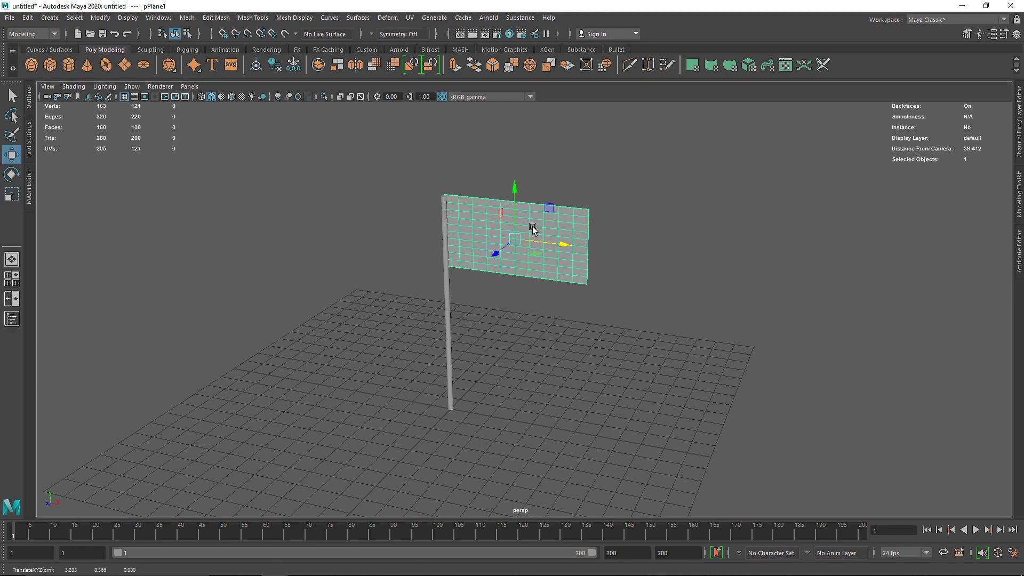
{"action": "left_click_drag", "start_coordinate": [514, 209], "coordinate": [514, 216]}
{"action": "left_click_drag", "start_coordinate": [544, 250], "coordinate": [545, 250]}
Step: Shift the flag horizontally in the front wireframe view so its inner edge meets the pole's side
{"action": "key", "text": "space"}
{"action": "key", "text": "space"}
{"action": "key", "text": "f"}
{"action": "middle_click_drag", "start_coordinate": [553, 219], "coordinate": [543, 279], "text": "alt"}
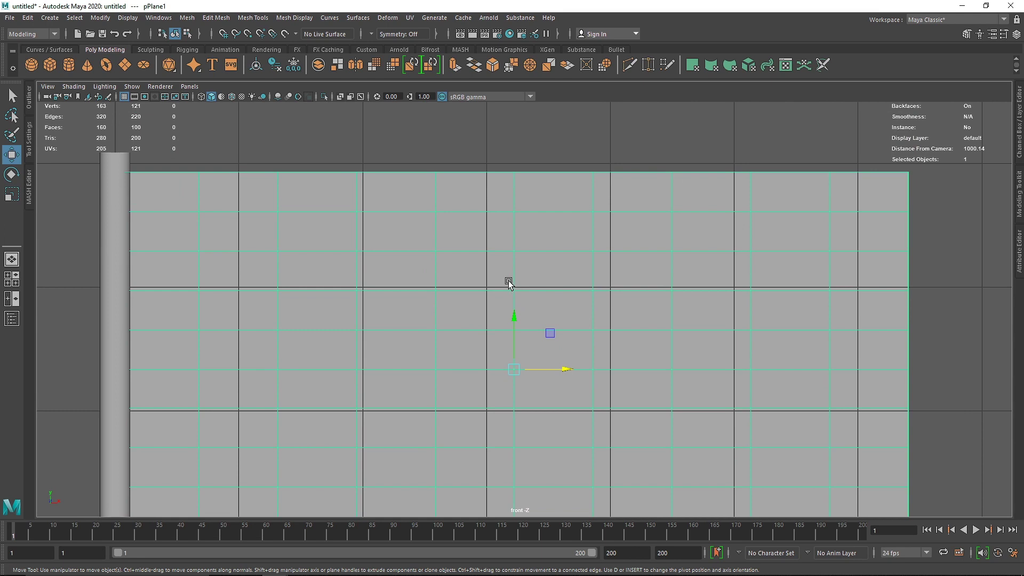
{"action": "key", "text": "4"}
{"action": "middle_click_drag", "start_coordinate": [408, 319], "coordinate": [411, 284], "text": "alt"}
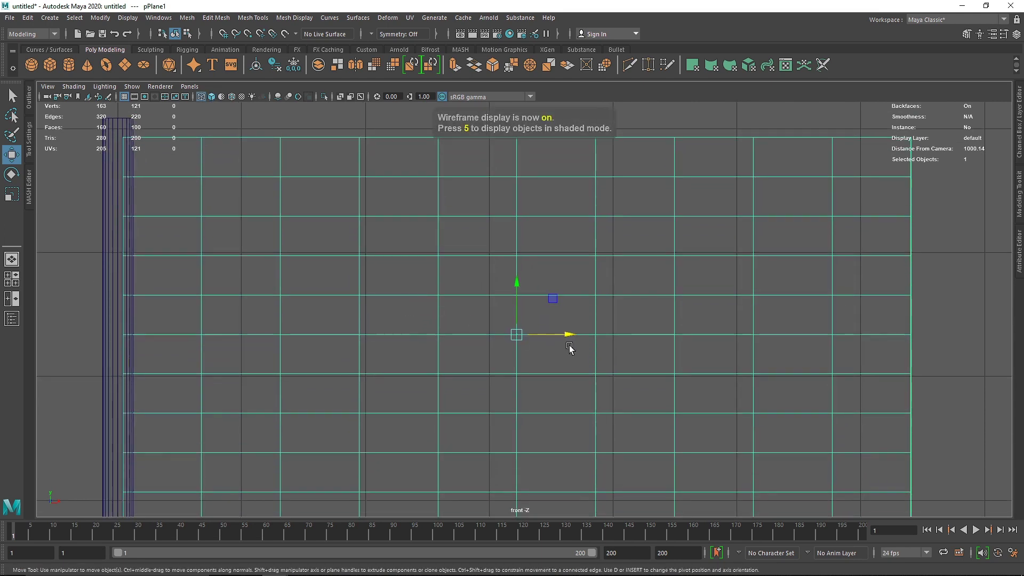
{"action": "left_click_drag", "start_coordinate": [561, 335], "coordinate": [567, 336]}
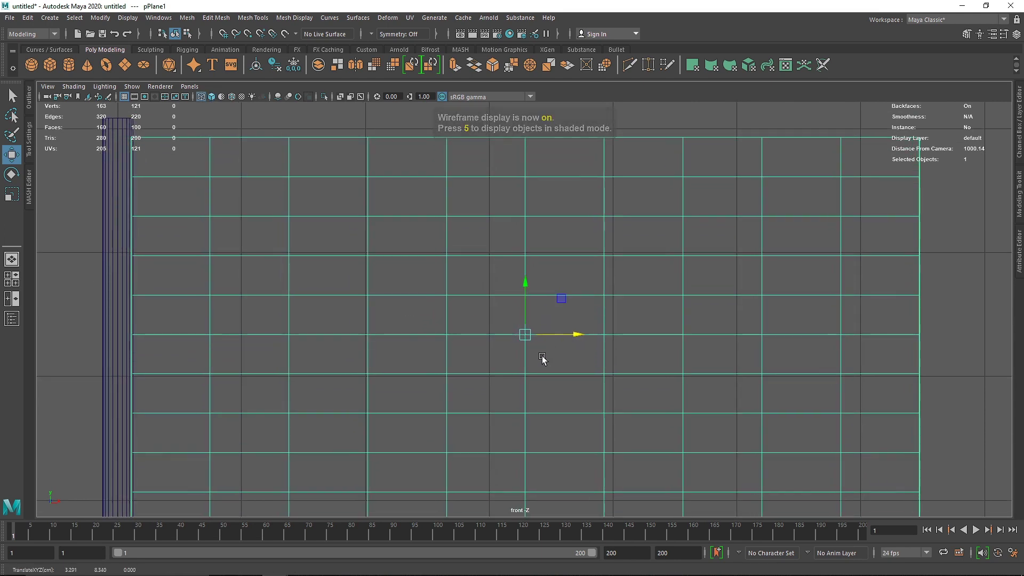
{"action": "scroll", "coordinate": [519, 388], "scroll_direction": "down", "scroll_amount": 3}
{"action": "key", "text": "space"}
{"action": "key", "text": "space"}
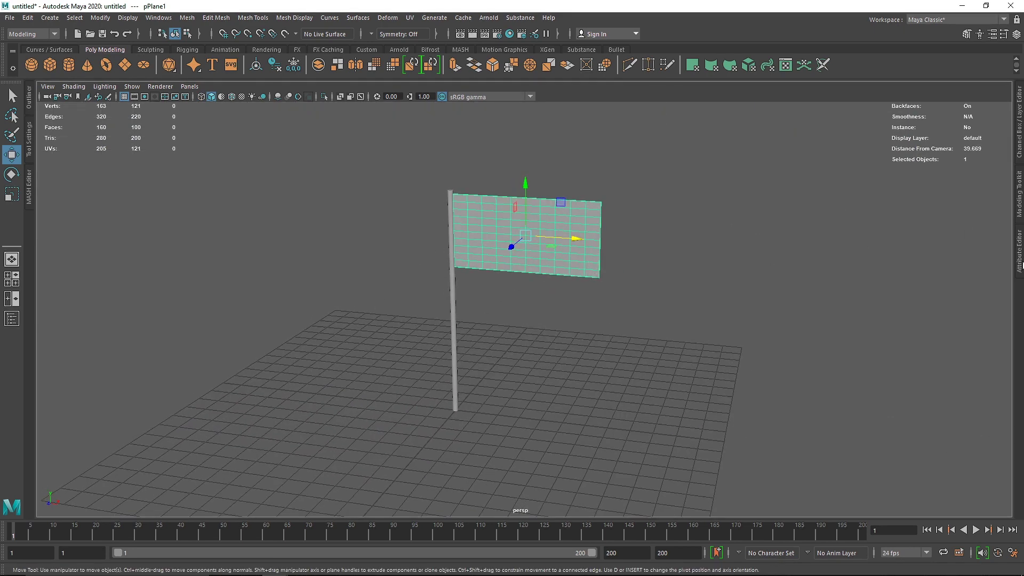
Step: Set the flag plane's width and height subdivisions to 40 each
{"action": "left_click", "coordinate": [1020, 265]}
{"action": "left_click", "coordinate": [856, 106]}
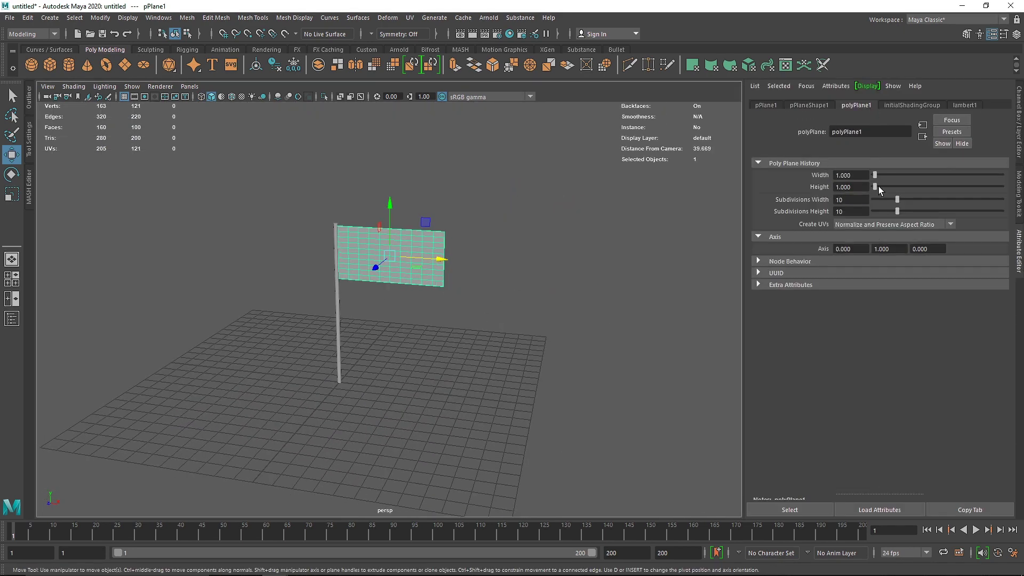
{"action": "type", "text": "40"}
{"action": "key", "text": "Tab"}
{"action": "type", "text": "40"}
{"action": "left_click", "coordinate": [576, 244]}
{"action": "left_click", "coordinate": [430, 244]}
{"action": "scroll", "coordinate": [436, 236], "scroll_direction": "up", "scroll_amount": 4}
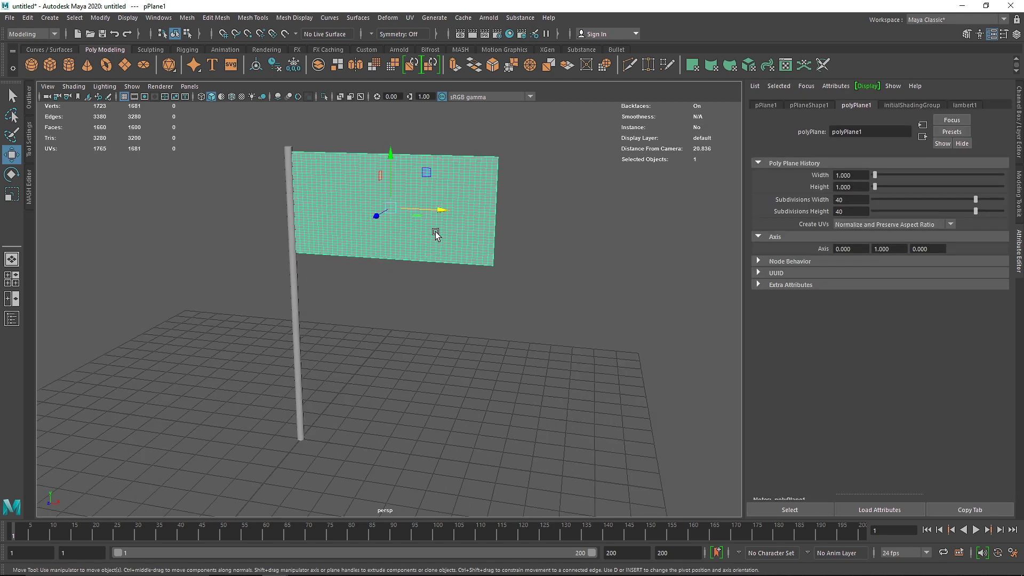
{"action": "middle_click_drag", "start_coordinate": [462, 178], "coordinate": [456, 236], "text": "alt"}
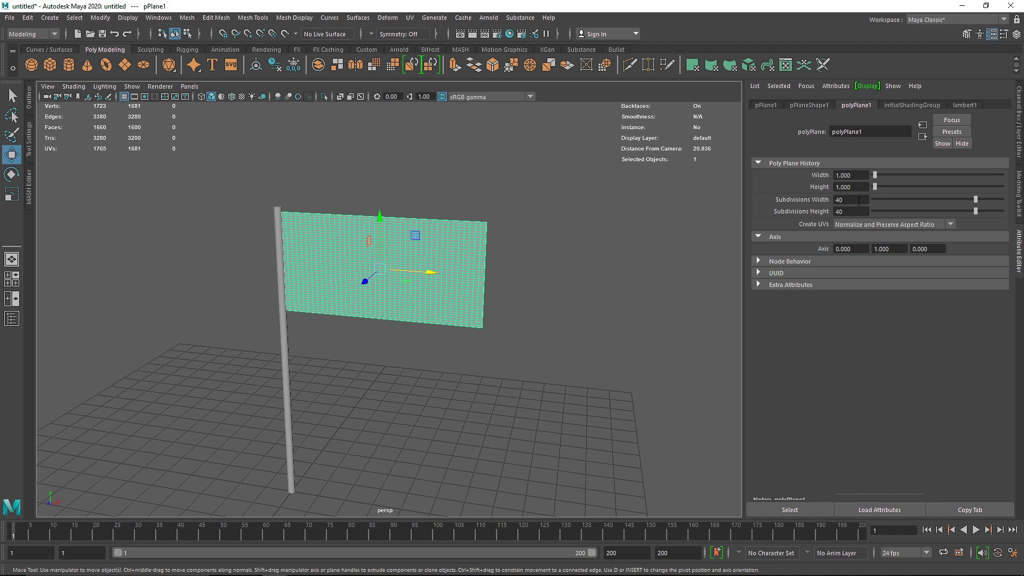
Step: Set the flag plane's width and height subdivisions to 50 each
{"action": "type", "text": "50"}
{"action": "key", "text": "Tab"}
{"action": "type", "text": "50"}
{"action": "left_click", "coordinate": [488, 255]}
{"action": "left_click", "coordinate": [452, 272]}
{"action": "left_click_drag", "start_coordinate": [452, 272], "coordinate": [455, 262], "text": "alt"}
{"action": "scroll", "coordinate": [456, 250], "scroll_direction": "up", "scroll_amount": 2}
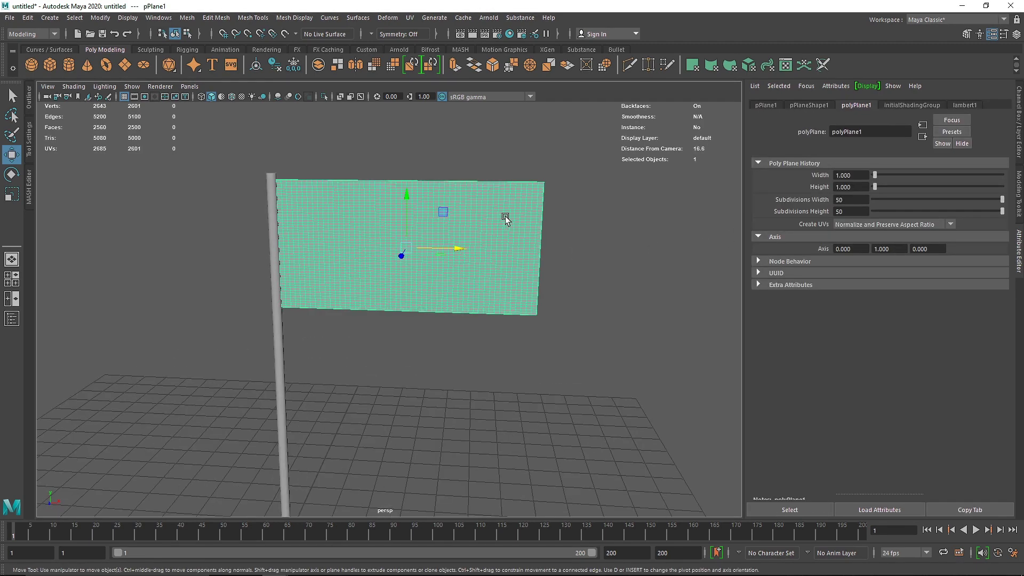
{"action": "middle_click_drag", "start_coordinate": [499, 215], "coordinate": [474, 201], "text": "alt"}
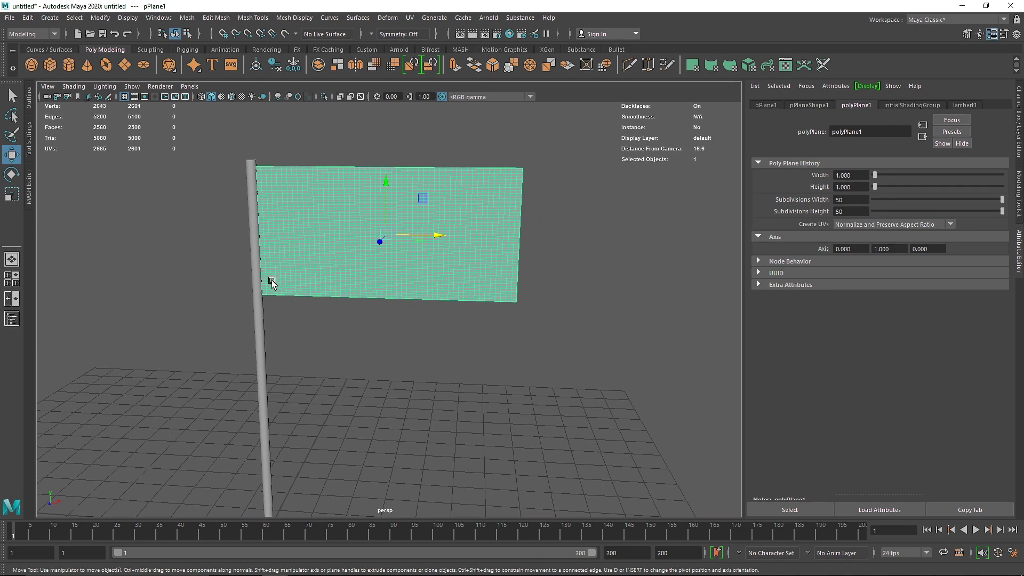
Step: Switch from the Modeling to the FX command set, keeping the flag plane selected
{"action": "left_click", "coordinate": [386, 180]}
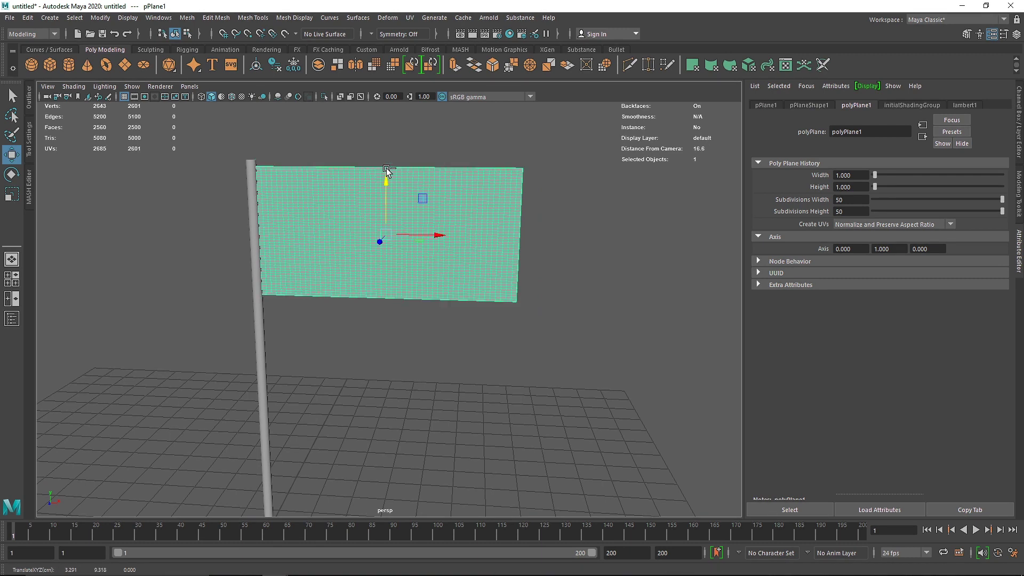
{"action": "left_click", "coordinate": [32, 33]}
{"action": "left_click", "coordinate": [36, 79]}
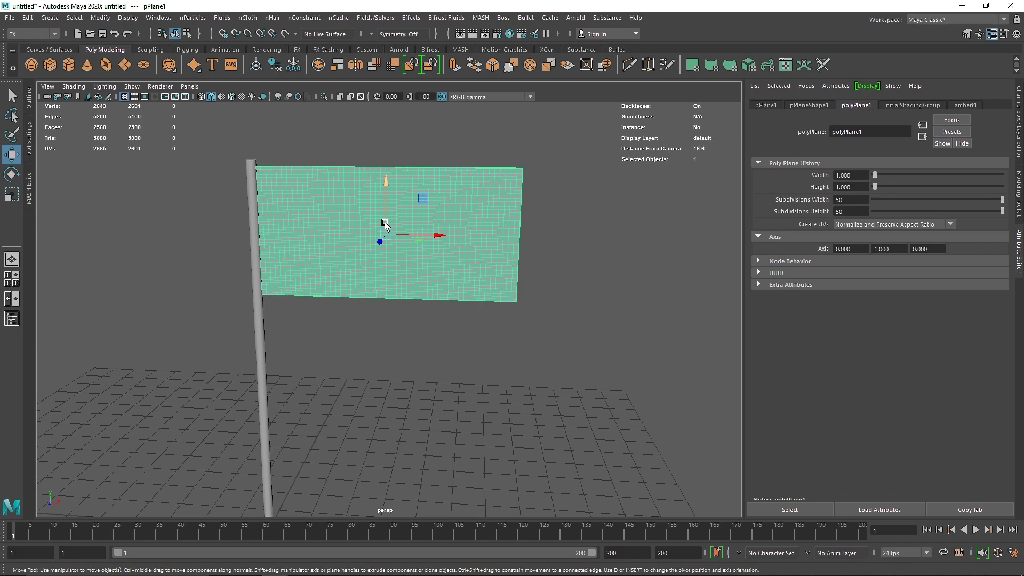
Step: Switch to Photos to view the Stay Home.jpg and Maratha Flag1_1.jpg images, and return to Maya
{"action": "key", "text": "alt+Tab"}
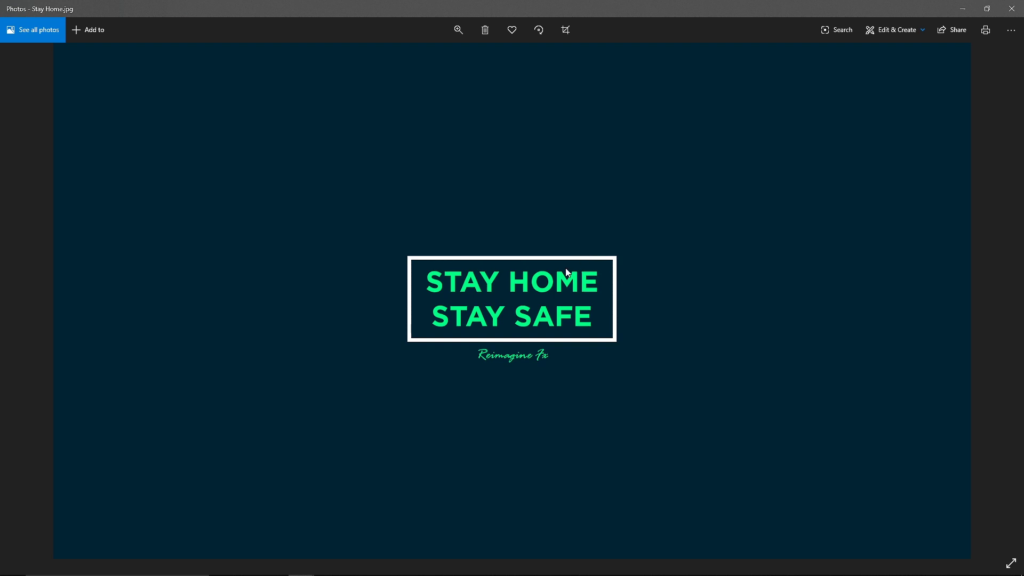
{"action": "key", "text": "alt+Tab"}
{"action": "key", "text": "alt+Tab"}
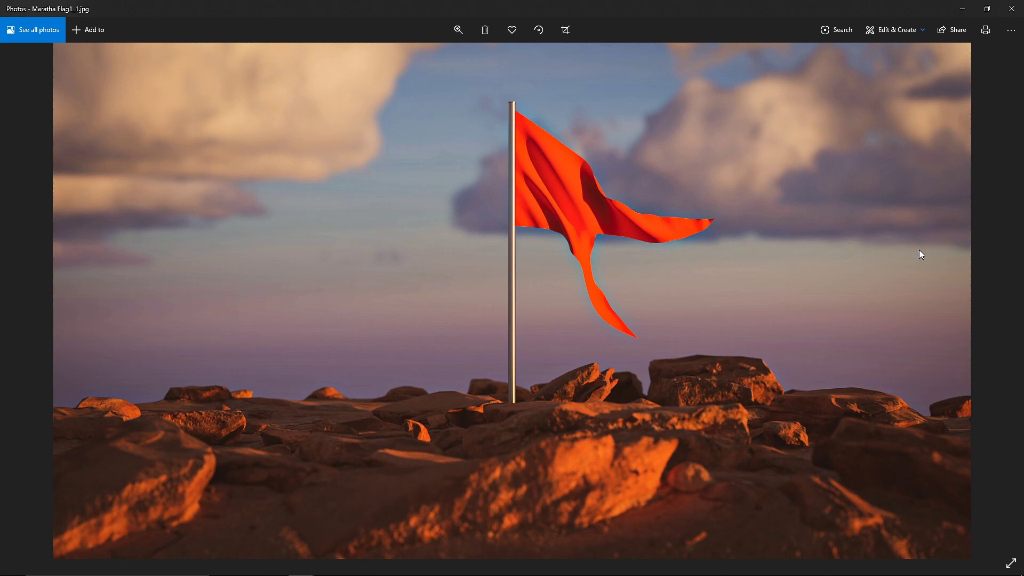
{"action": "key", "text": "alt+Tab"}
{"action": "key", "text": "alt+Tab"}
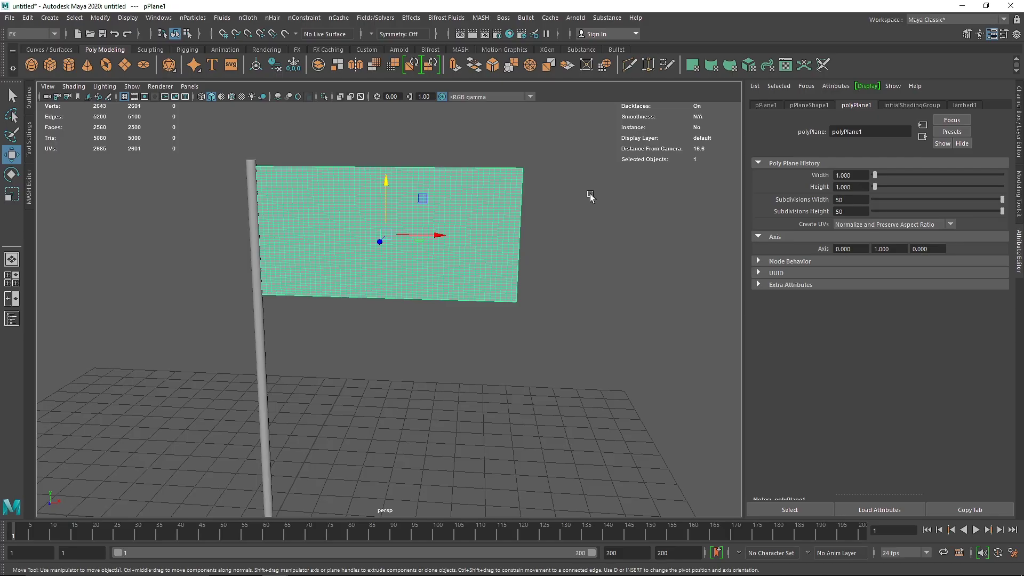
Step: Turn the flag plane into an nCloth object and make the pole a passive collider
{"action": "left_click", "coordinate": [248, 18]}
{"action": "left_click", "coordinate": [251, 48]}
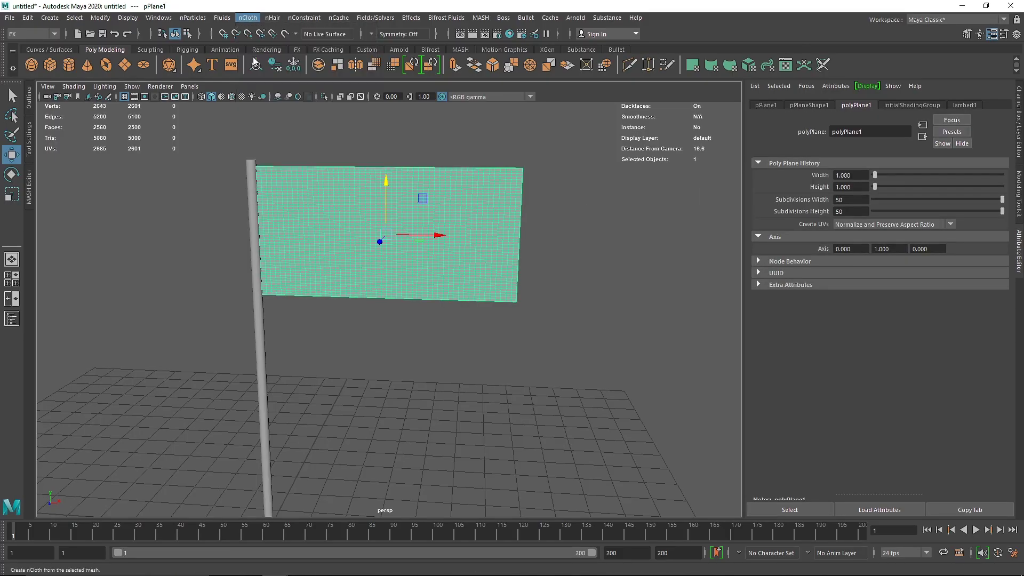
{"action": "left_click", "coordinate": [254, 315]}
{"action": "left_click", "coordinate": [247, 18]}
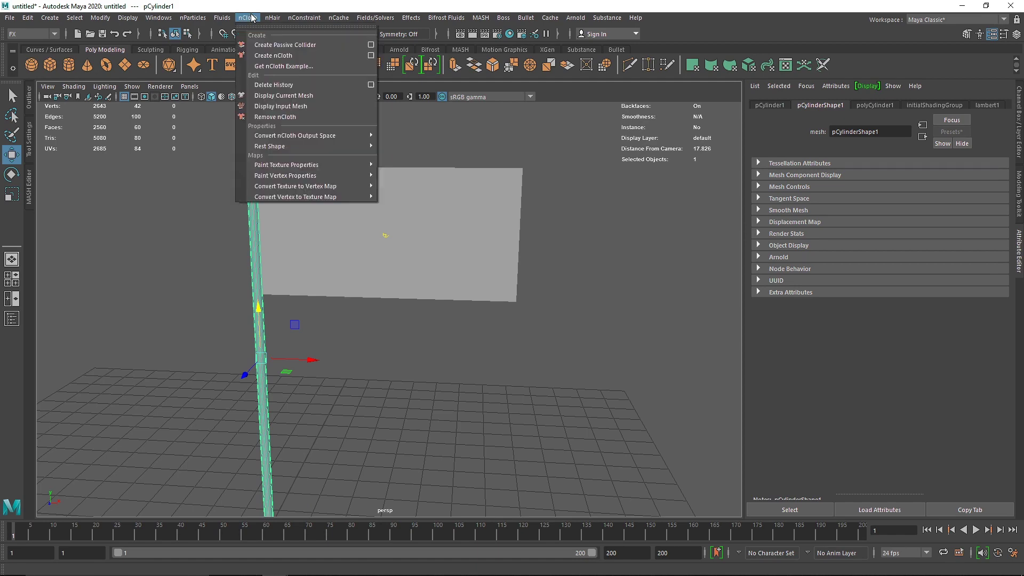
{"action": "left_click", "coordinate": [261, 44]}
Step: Select the flag, play the cloth simulation briefly and return to the start frame
{"action": "left_click", "coordinate": [450, 199]}
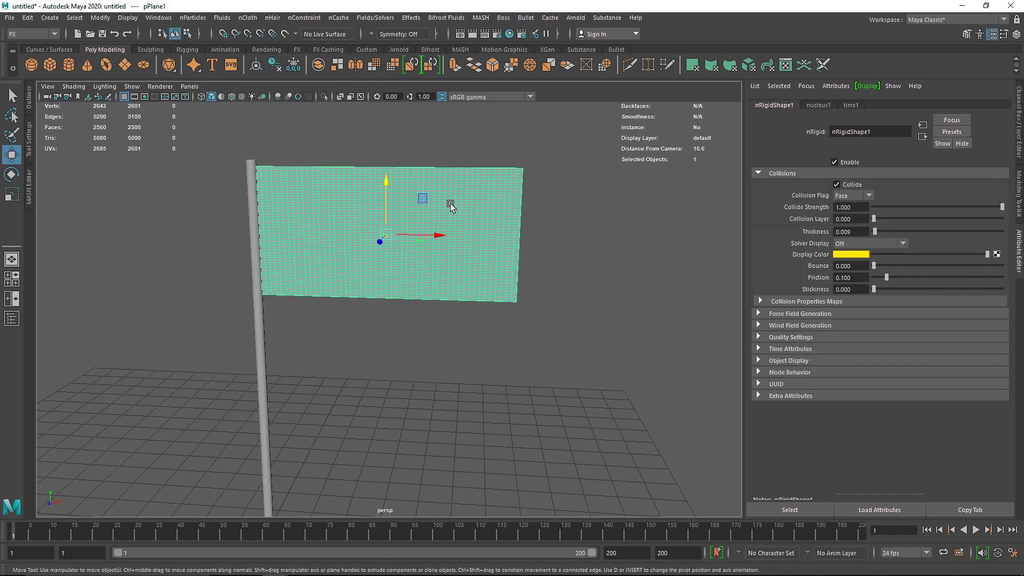
{"action": "left_click", "coordinate": [977, 533]}
{"action": "left_click", "coordinate": [976, 533]}
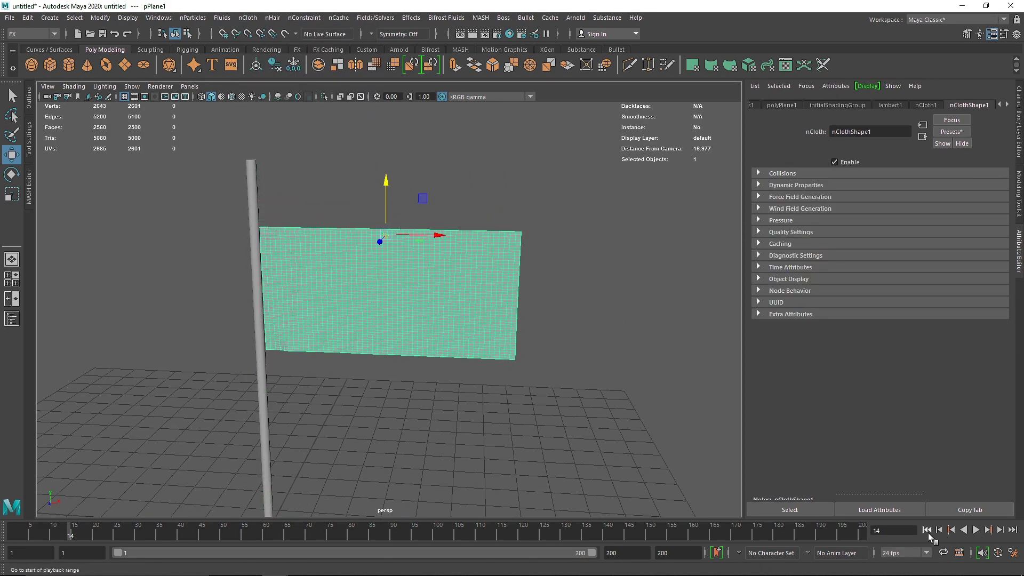
{"action": "left_click", "coordinate": [928, 532]}
Step: Attach the flag's vertices along its pole-side edge to the pole with a dynamic nConstraint
{"action": "middle_click_drag", "start_coordinate": [483, 256], "coordinate": [548, 240], "text": "alt"}
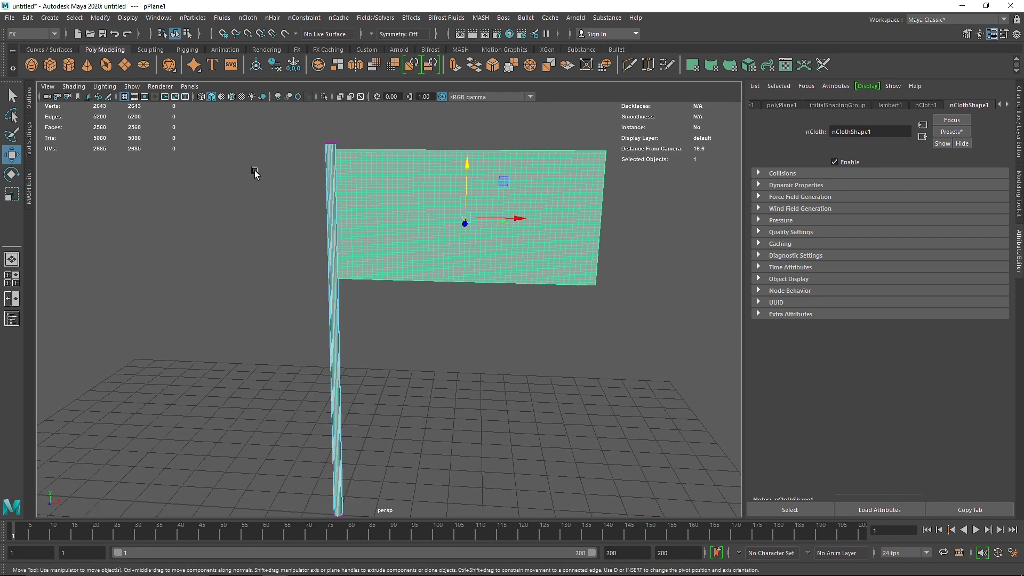
{"action": "key", "text": "space"}
{"action": "key", "text": "space"}
{"action": "right_click_drag", "start_coordinate": [319, 165], "coordinate": [301, 183]}
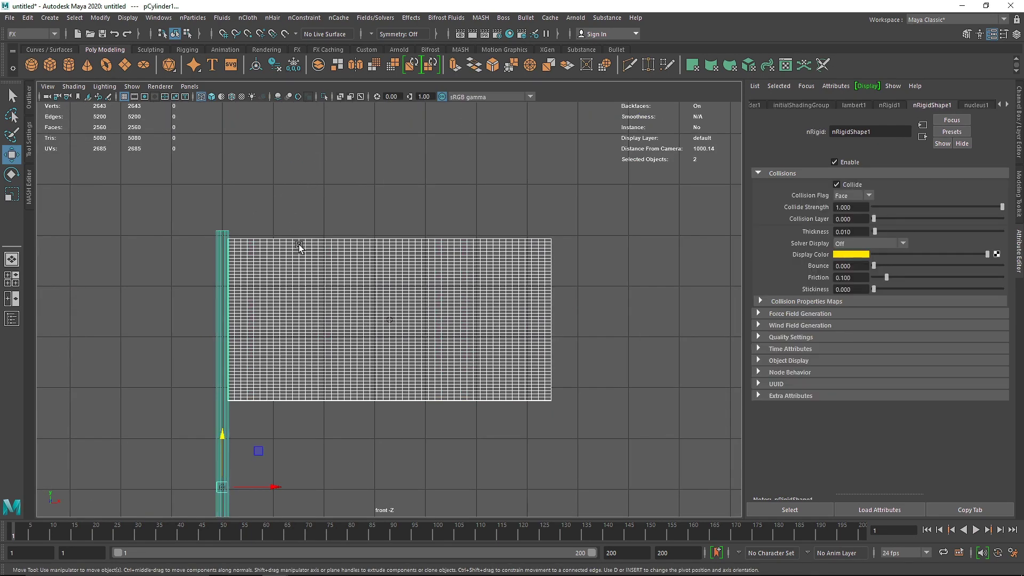
{"action": "left_click", "coordinate": [298, 243]}
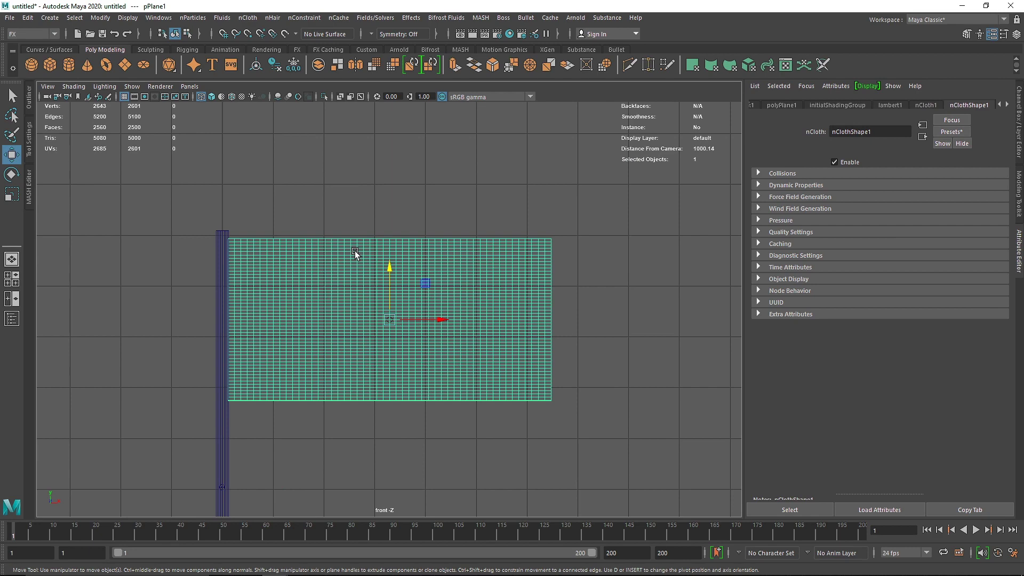
{"action": "right_click_drag", "start_coordinate": [355, 252], "coordinate": [300, 230]}
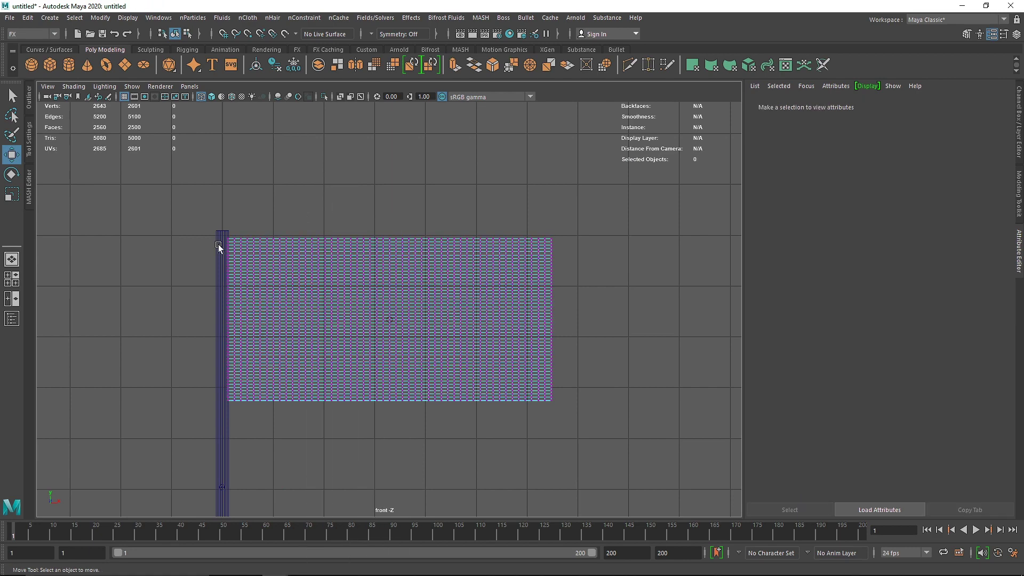
{"action": "middle_click_drag", "start_coordinate": [219, 245], "coordinate": [419, 188], "text": "alt"}
{"action": "right_click_drag", "start_coordinate": [420, 187], "coordinate": [465, 171], "text": "alt"}
{"action": "middle_click_drag", "start_coordinate": [465, 170], "coordinate": [438, 213], "text": "alt"}
{"action": "left_click_drag", "start_coordinate": [383, 170], "coordinate": [402, 428]}
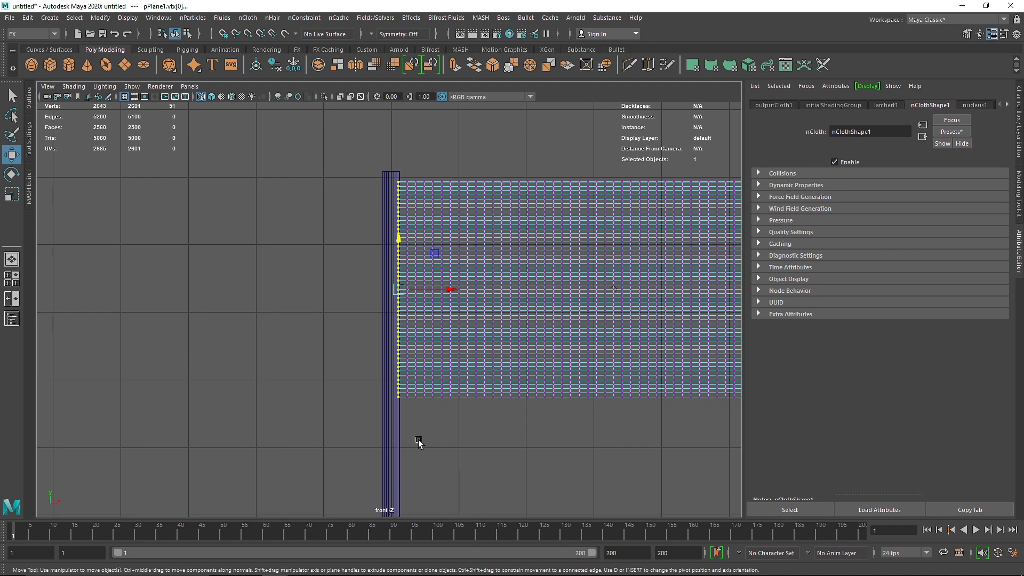
{"action": "left_click", "coordinate": [384, 445], "text": "shift"}
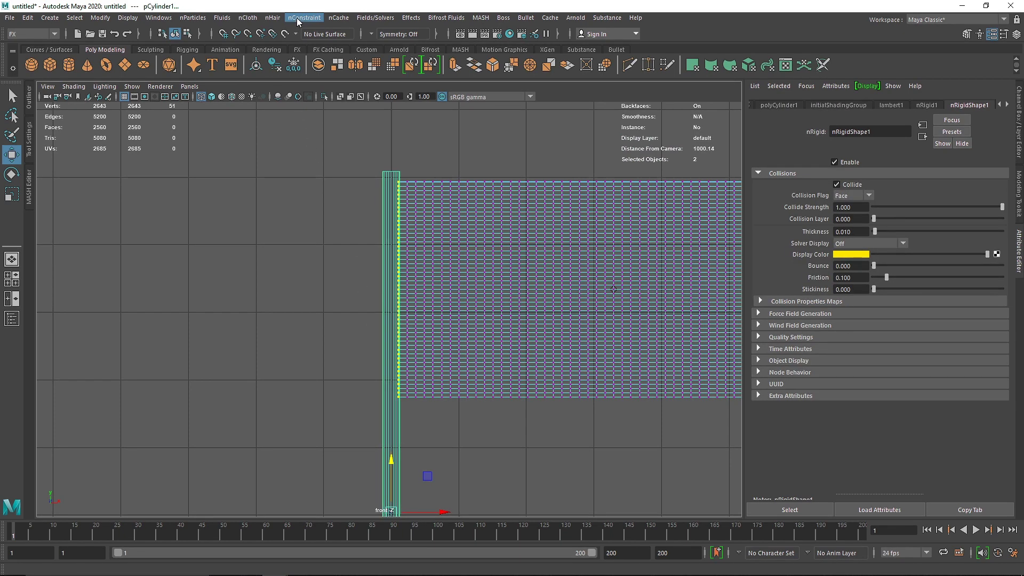
{"action": "left_click", "coordinate": [297, 19]}
{"action": "left_click", "coordinate": [328, 79]}
{"action": "key", "text": "space"}
{"action": "key", "text": "space"}
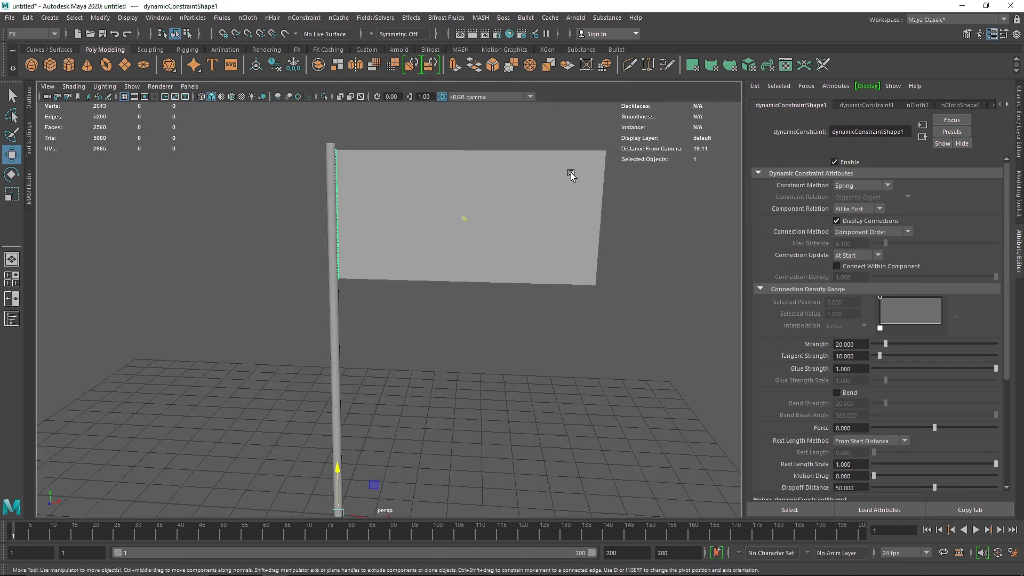
Step: Turn on X-ray shading and examine closely where the flag's upper corner meets the pole
{"action": "left_click", "coordinate": [343, 166]}
{"action": "scroll", "coordinate": [325, 144], "scroll_direction": "up", "scroll_amount": 5}
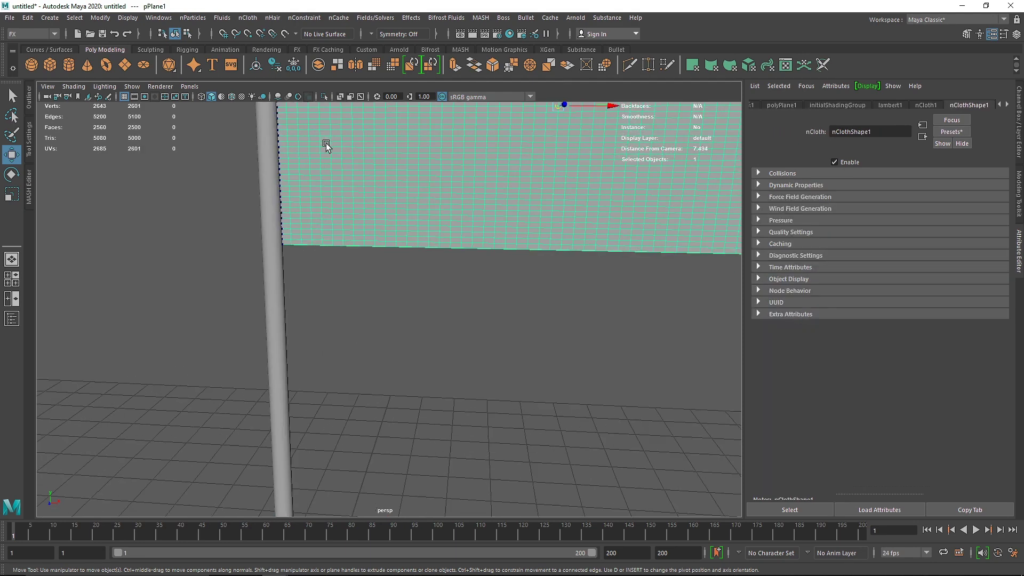
{"action": "middle_click_drag", "start_coordinate": [325, 144], "coordinate": [411, 283], "text": "alt"}
{"action": "scroll", "coordinate": [418, 172], "scroll_direction": "up", "scroll_amount": 4}
{"action": "middle_click_drag", "start_coordinate": [418, 171], "coordinate": [436, 267], "text": "alt"}
{"action": "left_click_drag", "start_coordinate": [436, 269], "coordinate": [387, 287], "text": "alt"}
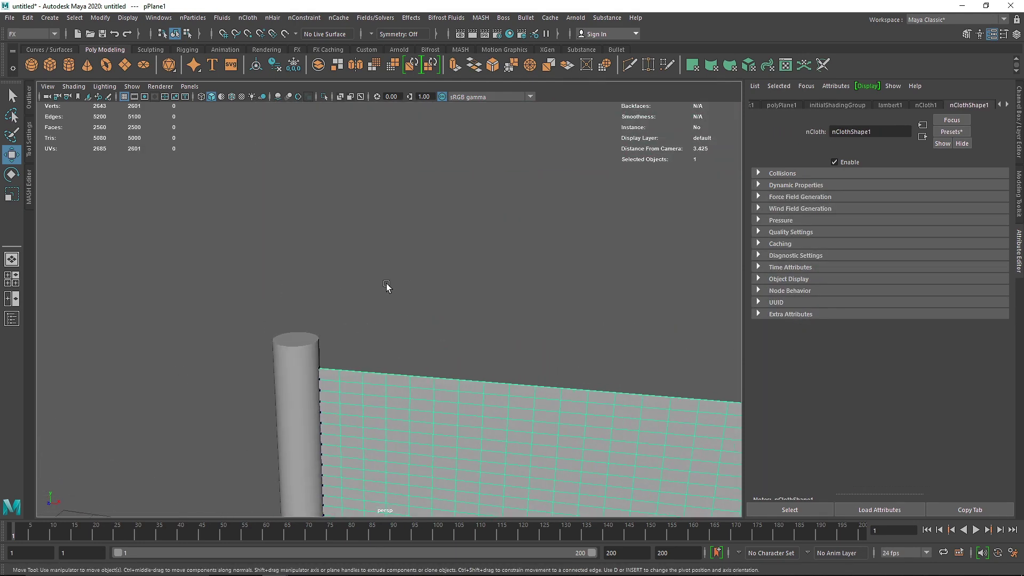
{"action": "left_click", "coordinate": [340, 97]}
{"action": "middle_click_drag", "start_coordinate": [341, 427], "coordinate": [391, 359], "text": "alt"}
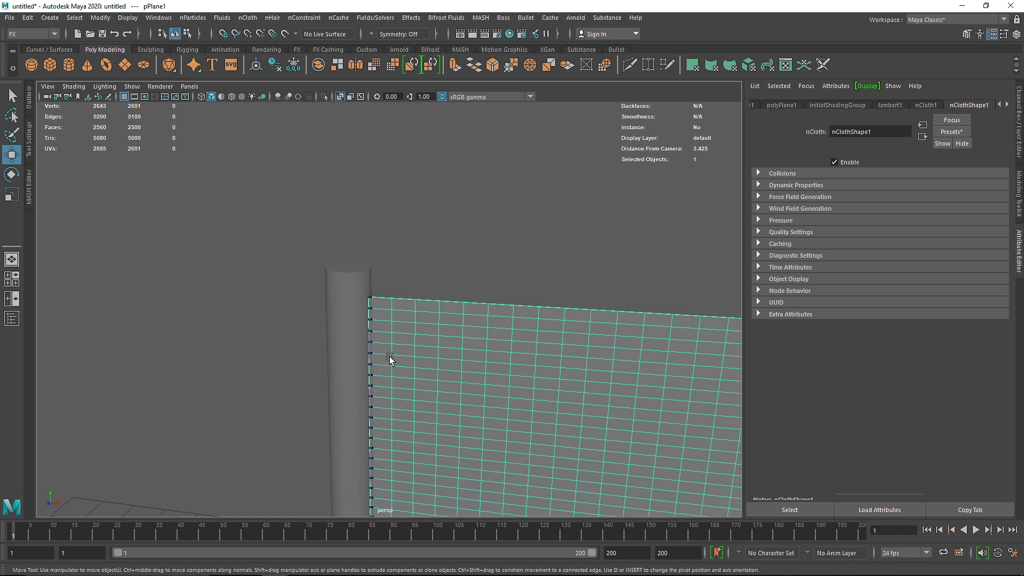
{"action": "scroll", "coordinate": [373, 336], "scroll_direction": "up", "scroll_amount": 6}
{"action": "scroll", "coordinate": [288, 288], "scroll_direction": "down", "scroll_amount": 2}
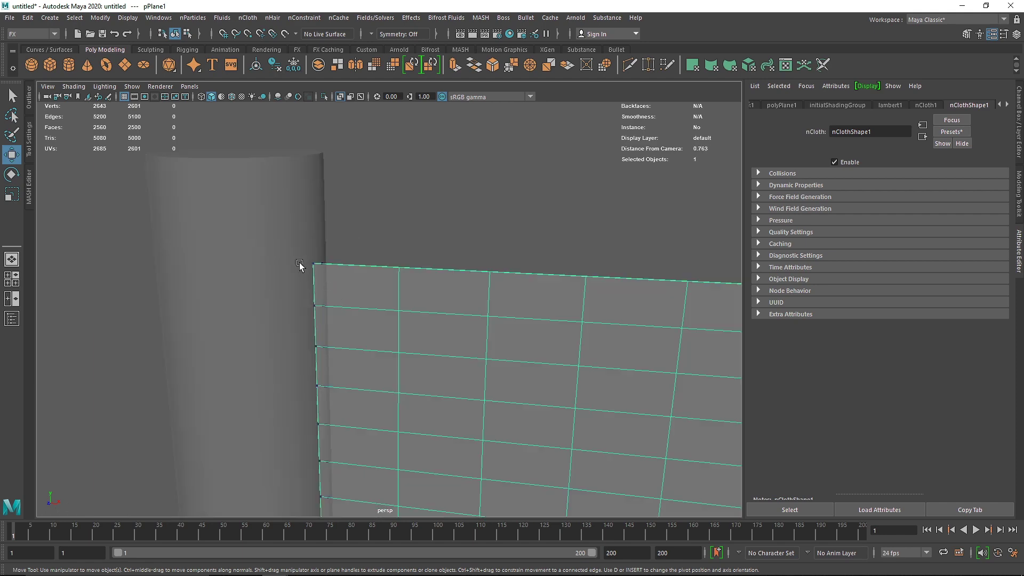
Step: Select the dynamic constraint and examine its connections between the flag's edge and the pole
{"action": "left_click", "coordinate": [319, 263]}
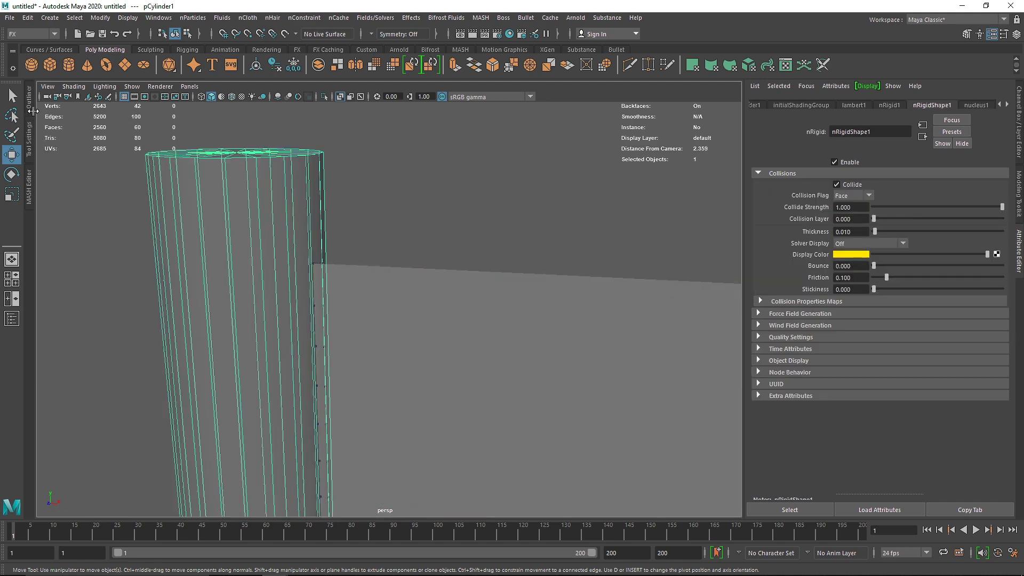
{"action": "left_click", "coordinate": [30, 106]}
{"action": "left_click", "coordinate": [81, 226]}
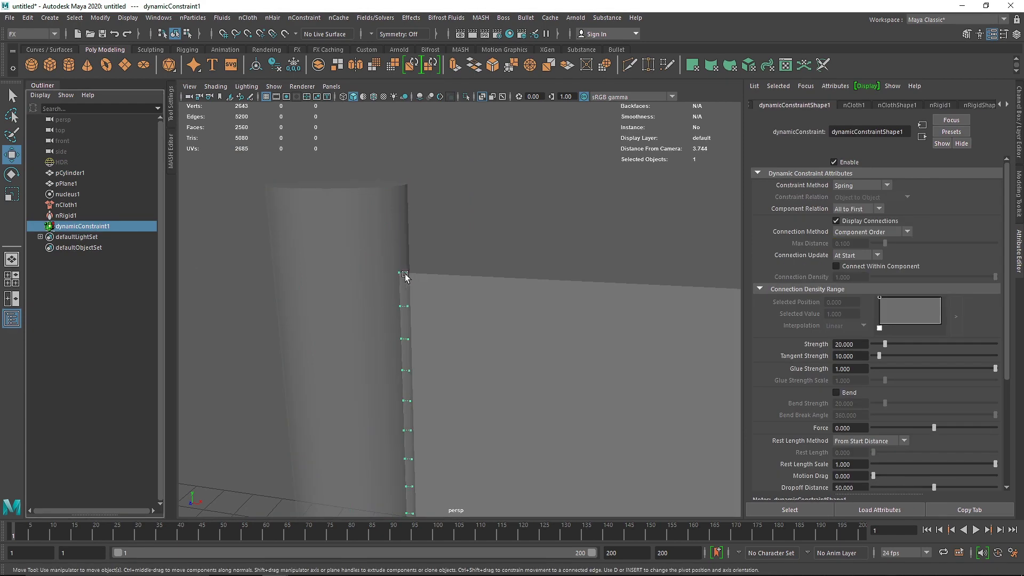
{"action": "left_click", "coordinate": [837, 221]}
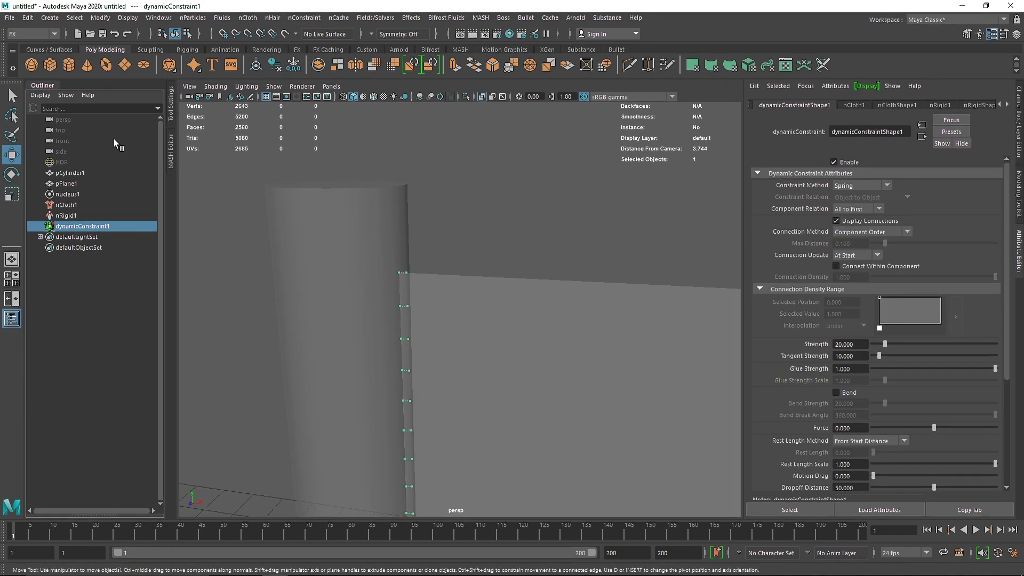
Step: Turn off X-ray shading and bring the whole flag and pole into view
{"action": "left_click", "coordinate": [42, 86]}
{"action": "right_click_drag", "start_coordinate": [342, 384], "coordinate": [353, 146], "text": "alt"}
{"action": "left_click", "coordinate": [340, 97]}
{"action": "middle_click_drag", "start_coordinate": [514, 280], "coordinate": [457, 231], "text": "alt"}
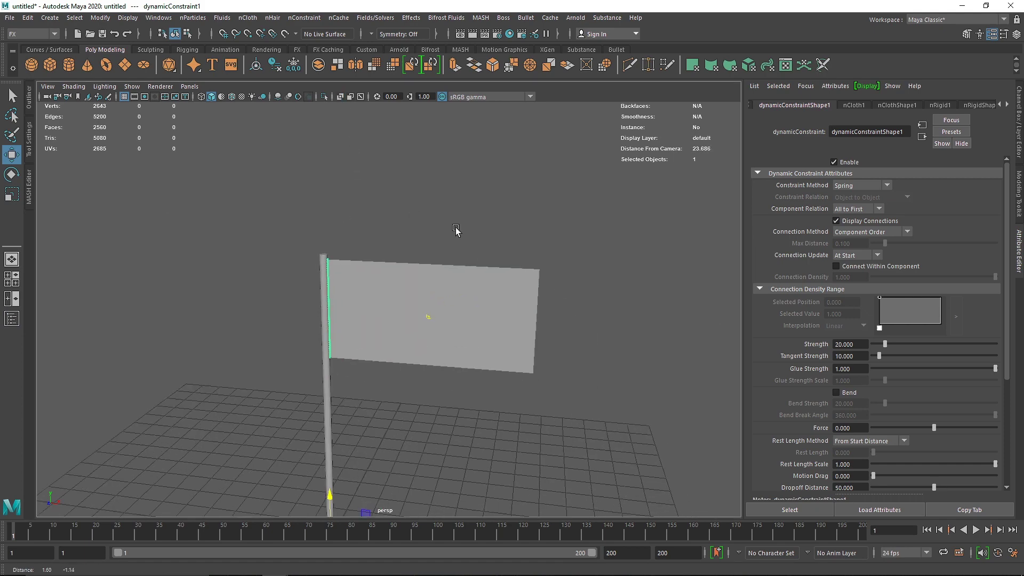
{"action": "left_click_drag", "start_coordinate": [475, 373], "coordinate": [469, 320], "text": "alt"}
{"action": "scroll", "coordinate": [516, 374], "scroll_direction": "down", "scroll_amount": 2}
Step: Play the constrained cloth simulation, check how the flag hangs from the pole and return to the start frame
{"action": "left_click", "coordinate": [976, 531]}
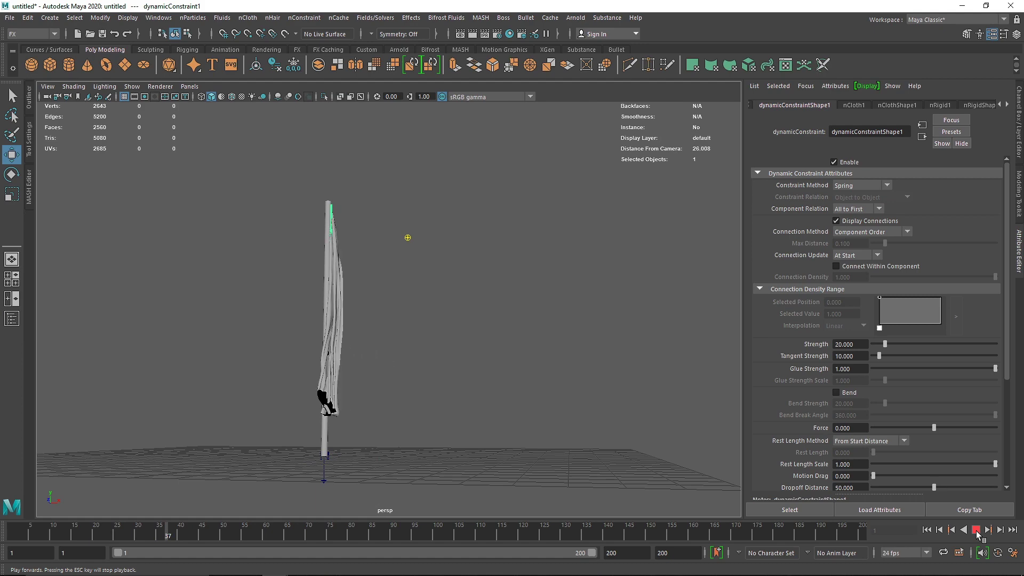
{"action": "left_click", "coordinate": [976, 531]}
{"action": "left_click_drag", "start_coordinate": [575, 366], "coordinate": [407, 313], "text": "alt"}
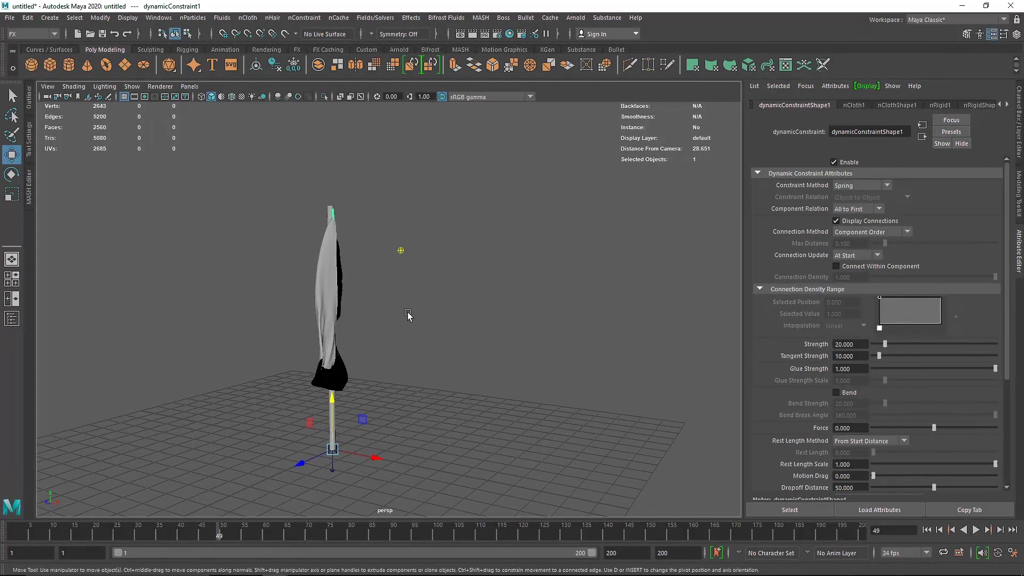
{"action": "left_click", "coordinate": [927, 529]}
{"action": "scroll", "coordinate": [452, 311], "scroll_direction": "up", "scroll_amount": 2}
{"action": "middle_click_drag", "start_coordinate": [476, 310], "coordinate": [465, 285], "text": "alt"}
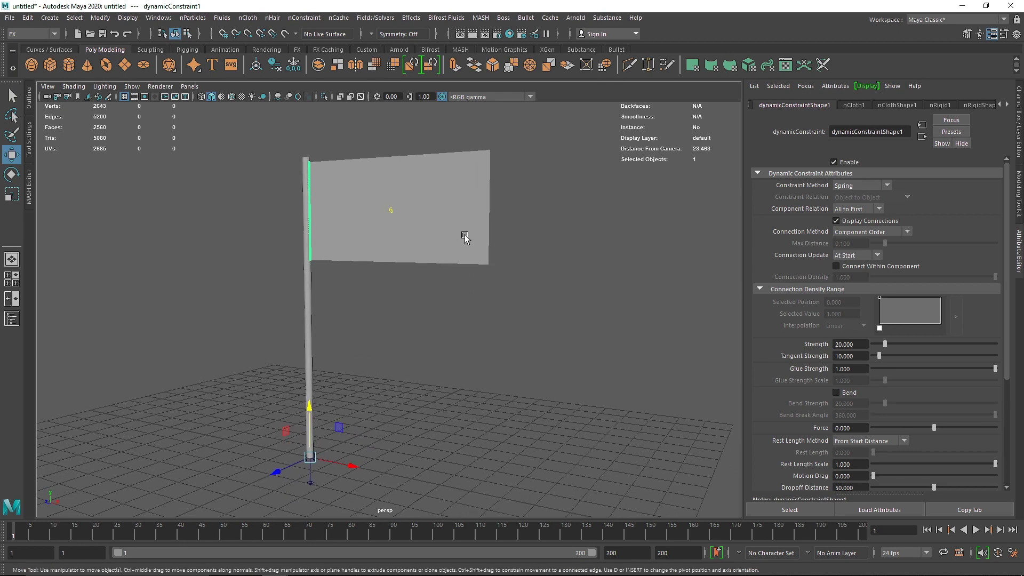
Step: Set the nucleus solver's wind speed to 2 and start playing the simulation
{"action": "left_click", "coordinate": [466, 238]}
{"action": "left_click", "coordinate": [29, 92]}
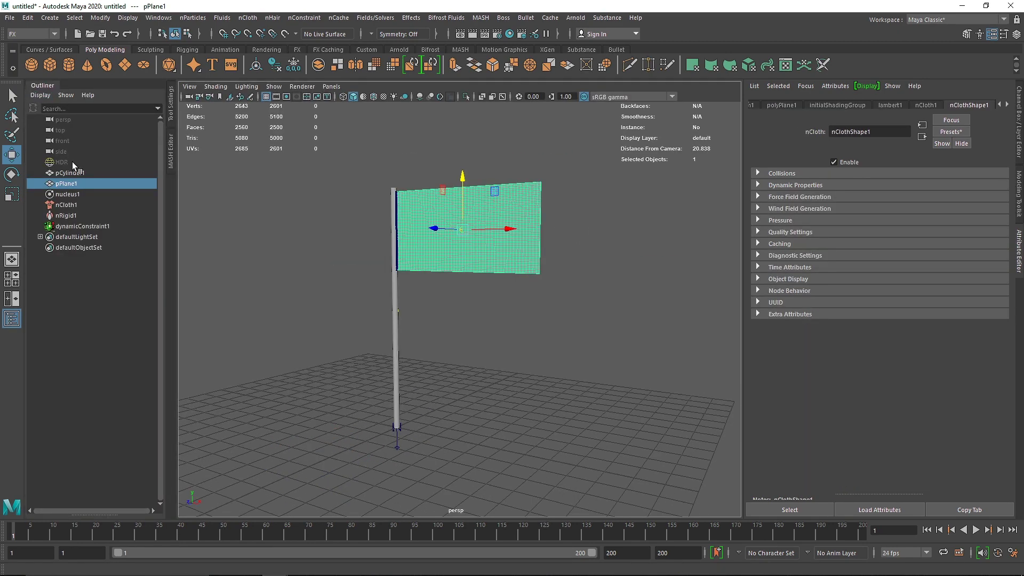
{"action": "left_click", "coordinate": [68, 194]}
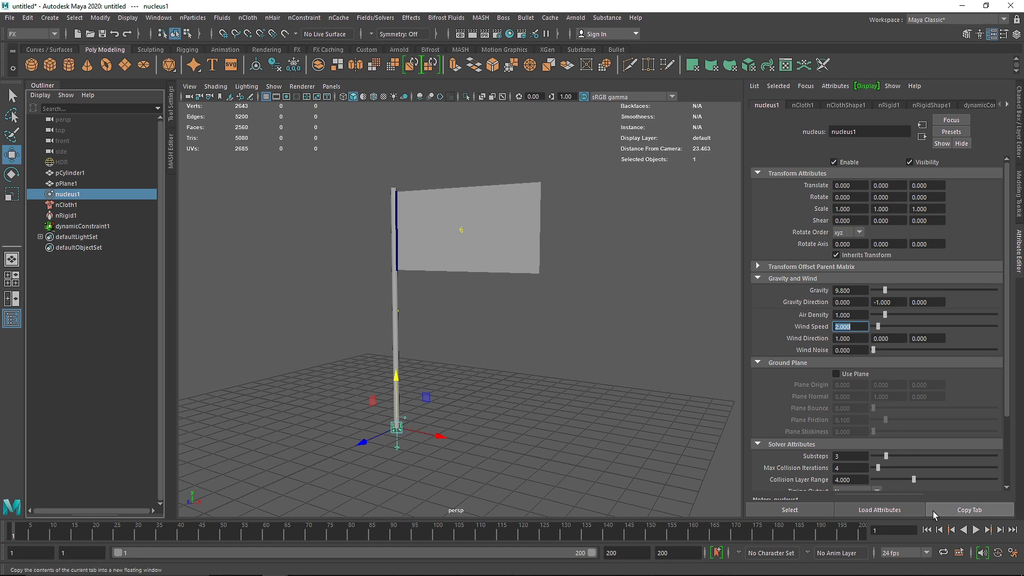
{"action": "left_click", "coordinate": [976, 530]}
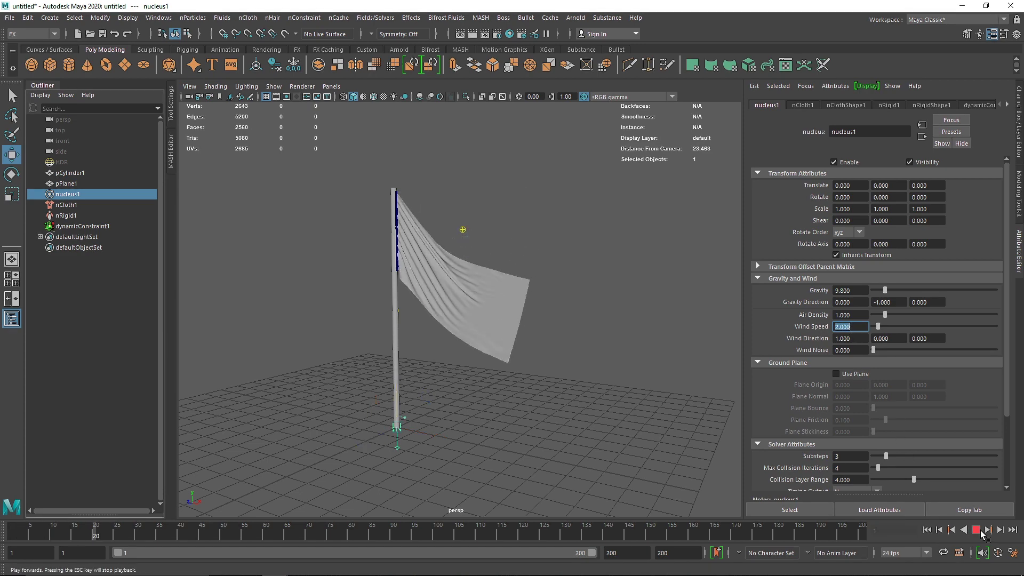
Step: Raise the nucleus wind speed to 10 during playback and stop the simulation
{"action": "type", "text": "10"}
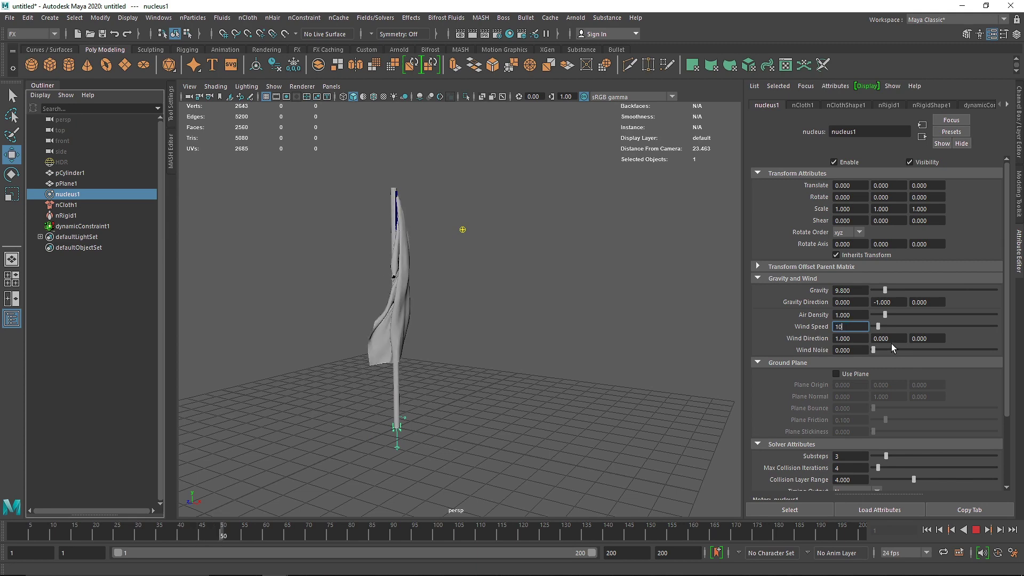
{"action": "key", "text": "Return"}
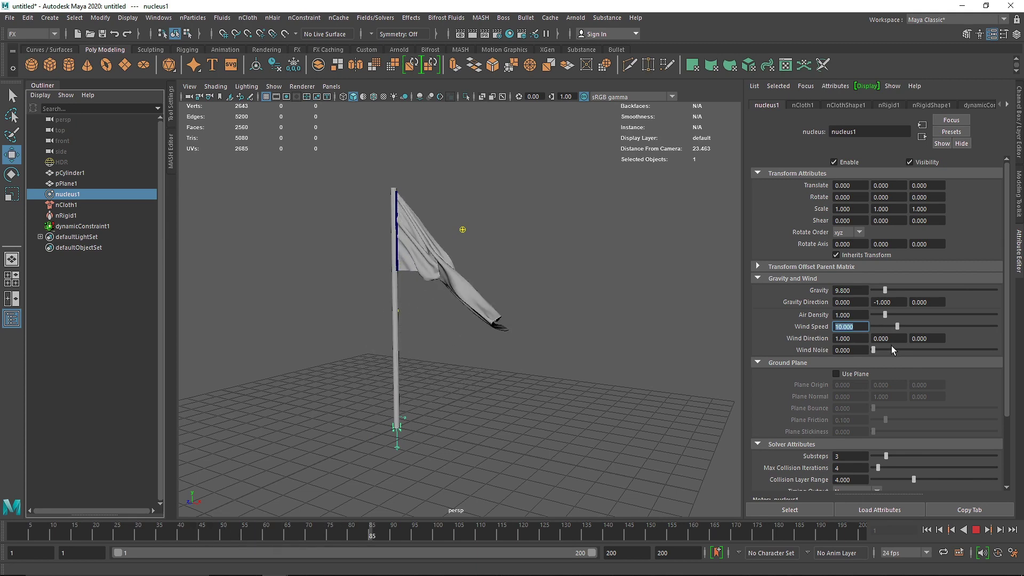
{"action": "left_click", "coordinate": [980, 530]}
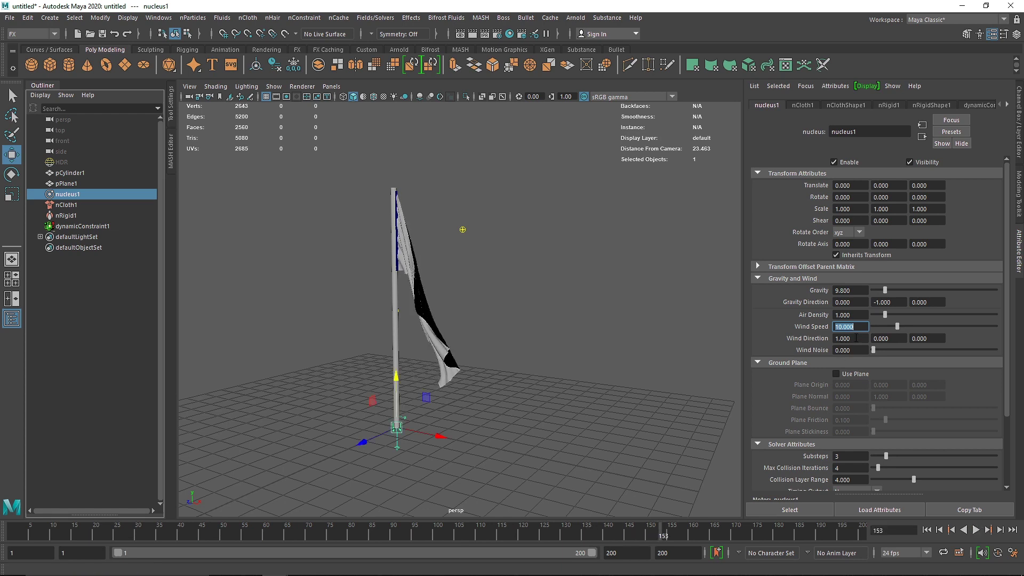
Step: Try an X wind direction of -1 and replay the simulation from the start frame
{"action": "key", "text": "Tab"}
{"action": "key", "text": "Tab"}
{"action": "key", "text": "Tab"}
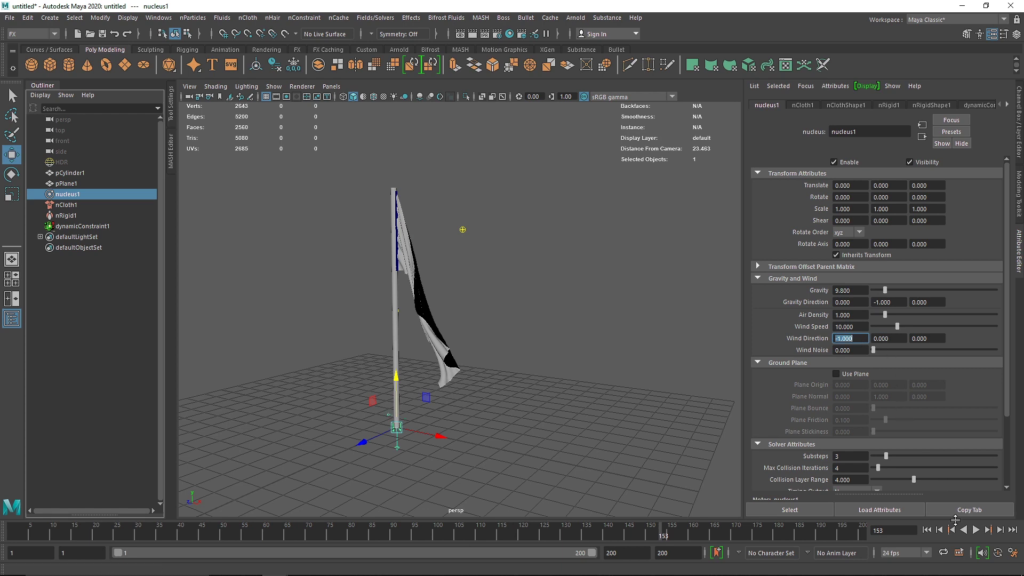
{"action": "left_click", "coordinate": [976, 530]}
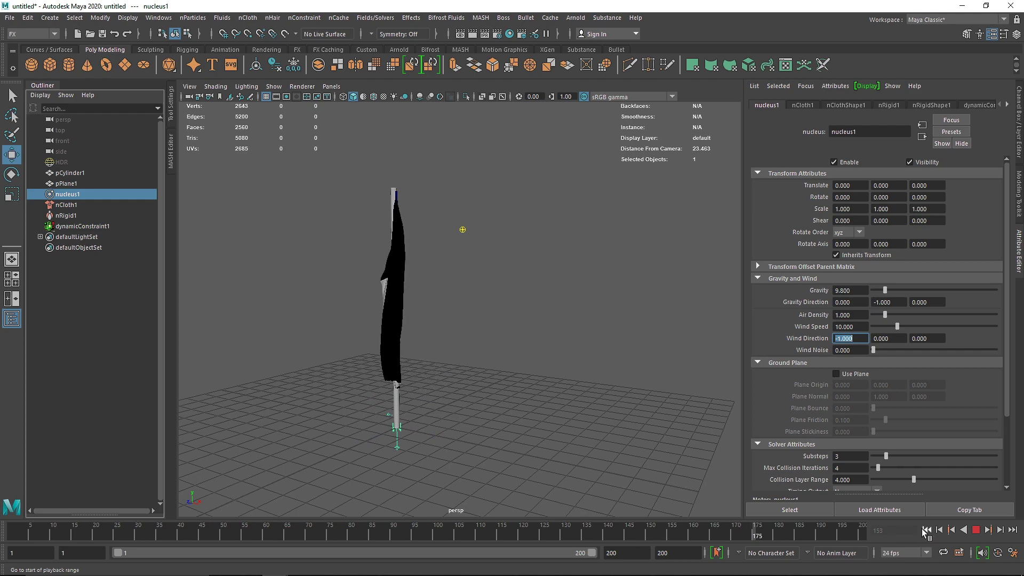
{"action": "left_click", "coordinate": [926, 530]}
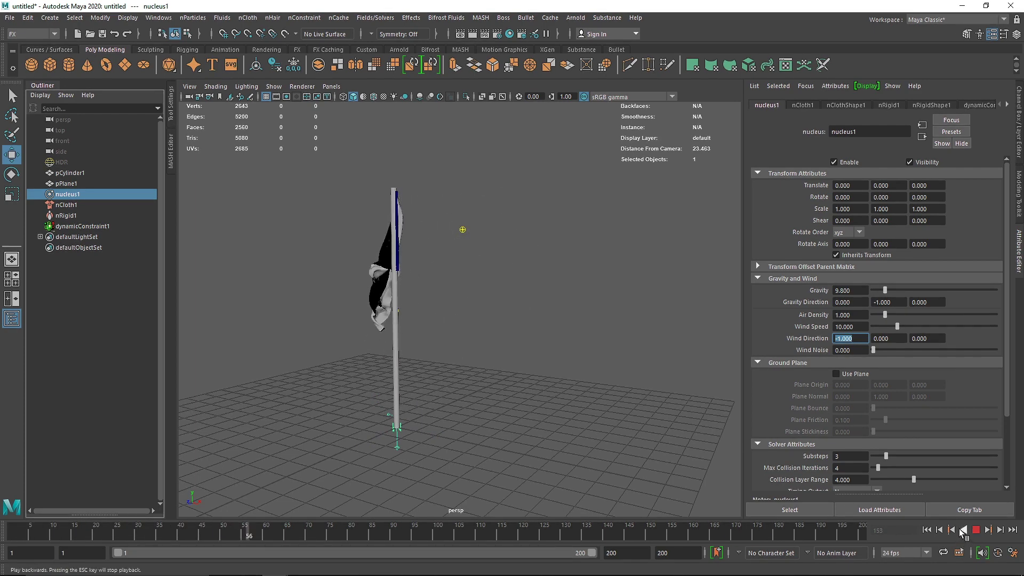
{"action": "left_click", "coordinate": [976, 531]}
{"action": "left_click_drag", "start_coordinate": [469, 410], "coordinate": [499, 337], "text": "alt"}
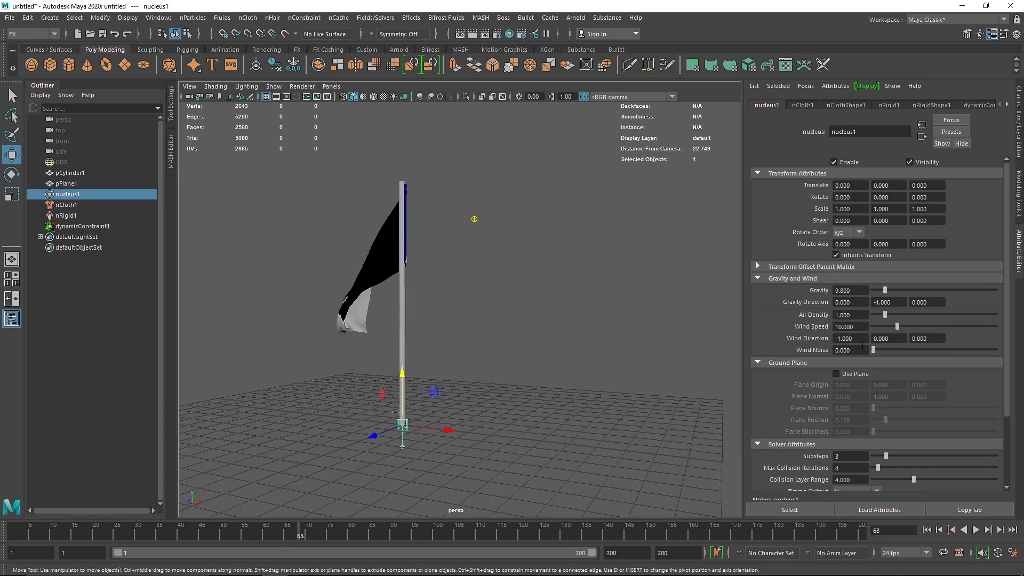
Step: Set the X wind direction to 1 and the wind noise to 0.2, and play the simulation from the start frame
{"action": "key", "text": "Tab"}
{"action": "left_click", "coordinate": [853, 352]}
{"action": "type", "text": "0.2"}
{"action": "key", "text": "Return"}
{"action": "left_click", "coordinate": [927, 530]}
{"action": "left_click", "coordinate": [975, 530]}
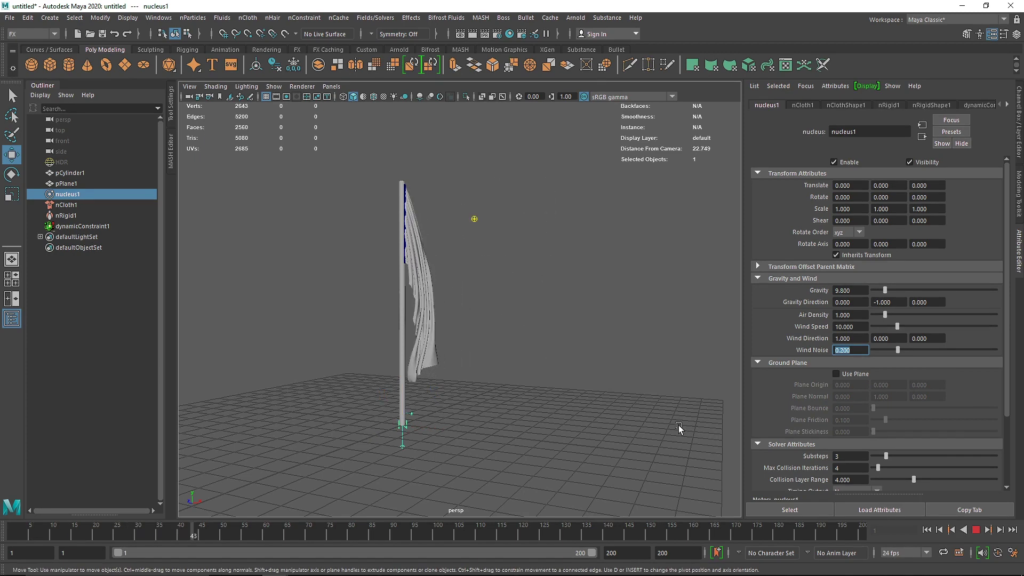
Step: Try nucleus wind speeds of 12 and 15 while the simulation plays
{"action": "left_click", "coordinate": [851, 326]}
{"action": "type", "text": "12"}
{"action": "key", "text": "Return"}
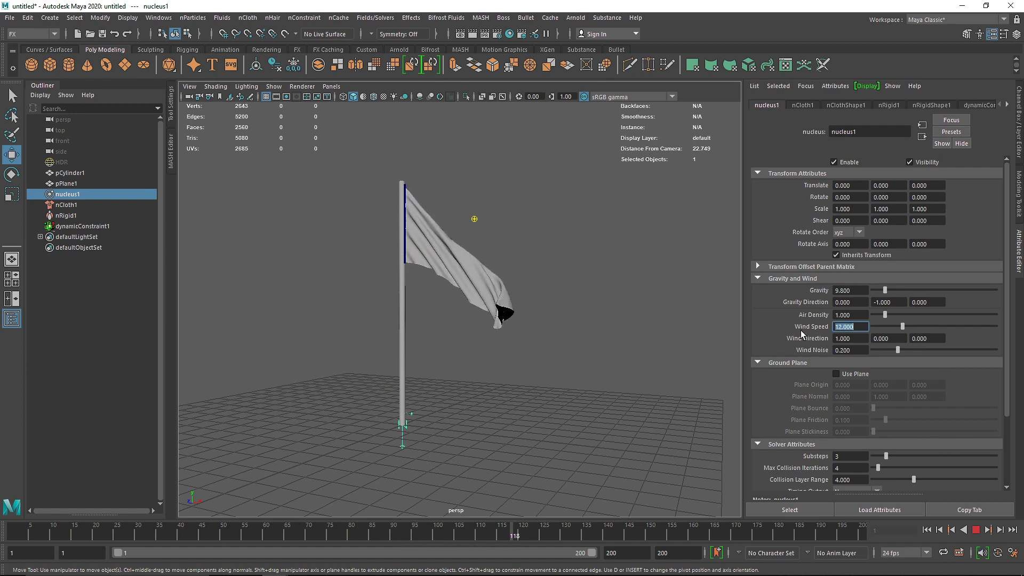
{"action": "type", "text": "15"}
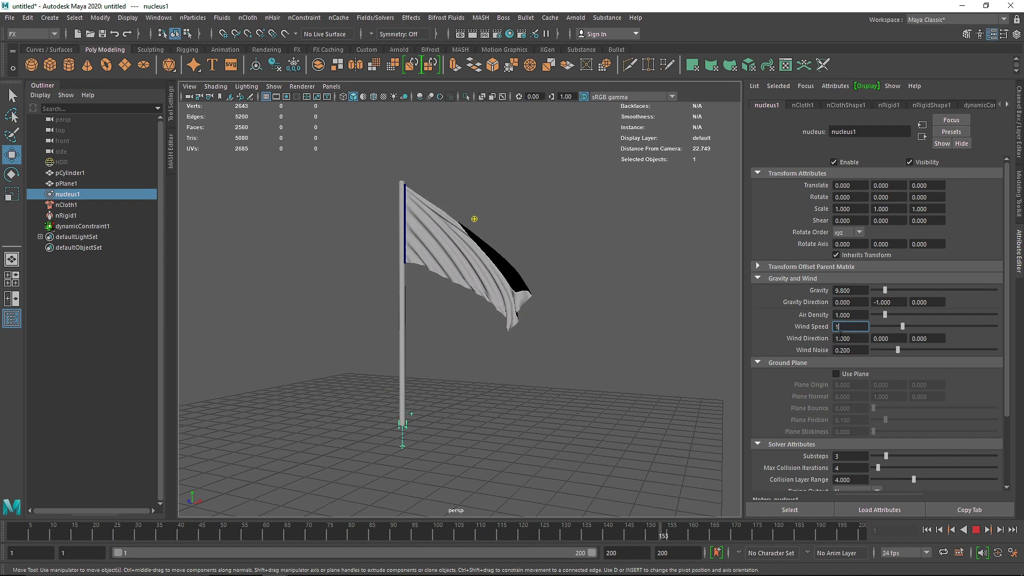
{"action": "key", "text": "Return"}
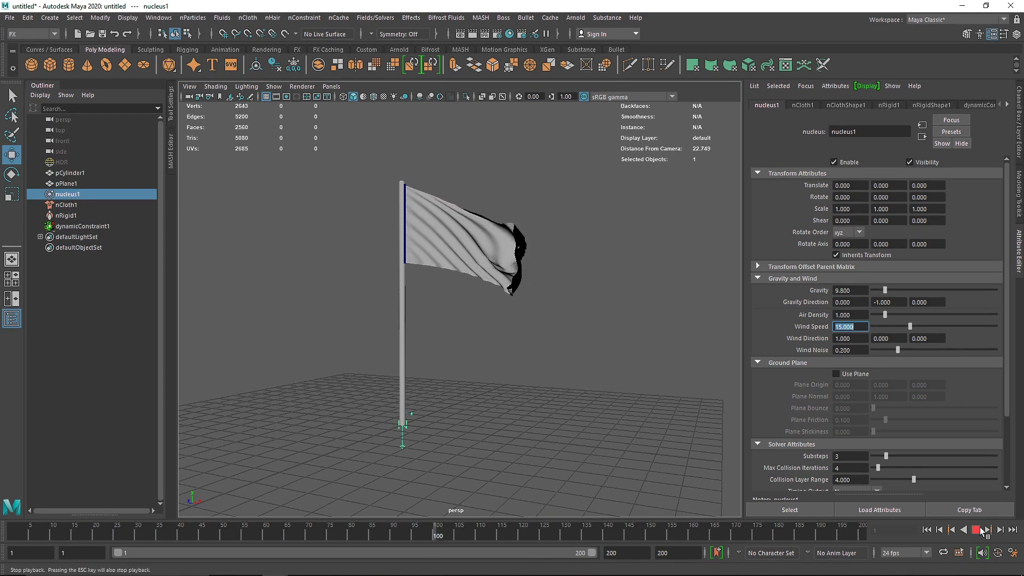
Step: Stop the playback, set the nucleus wind speed to 18 and return to the start frame
{"action": "left_click", "coordinate": [976, 530]}
{"action": "type", "text": "18"}
{"action": "key", "text": "Return"}
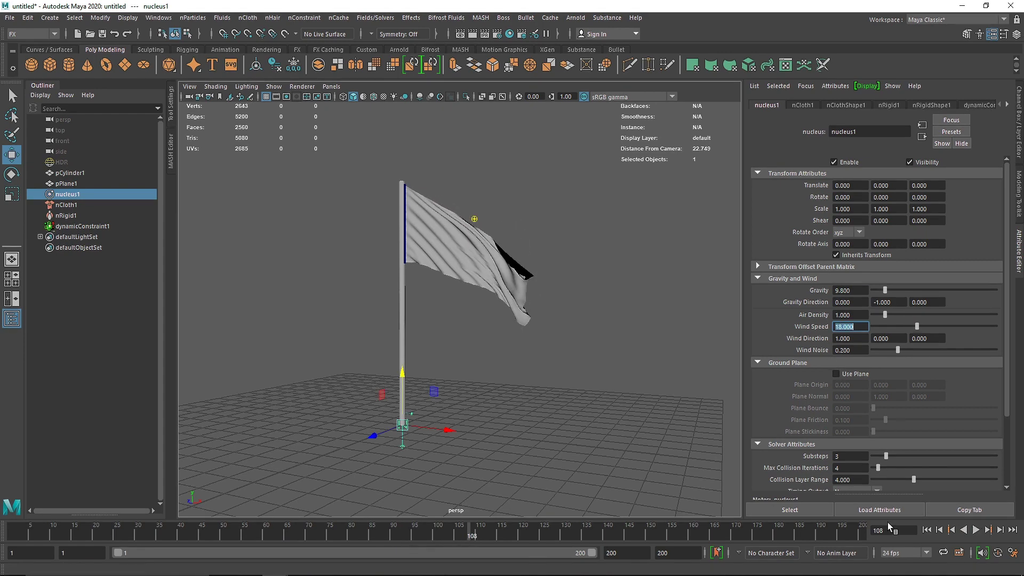
{"action": "left_click", "coordinate": [923, 531]}
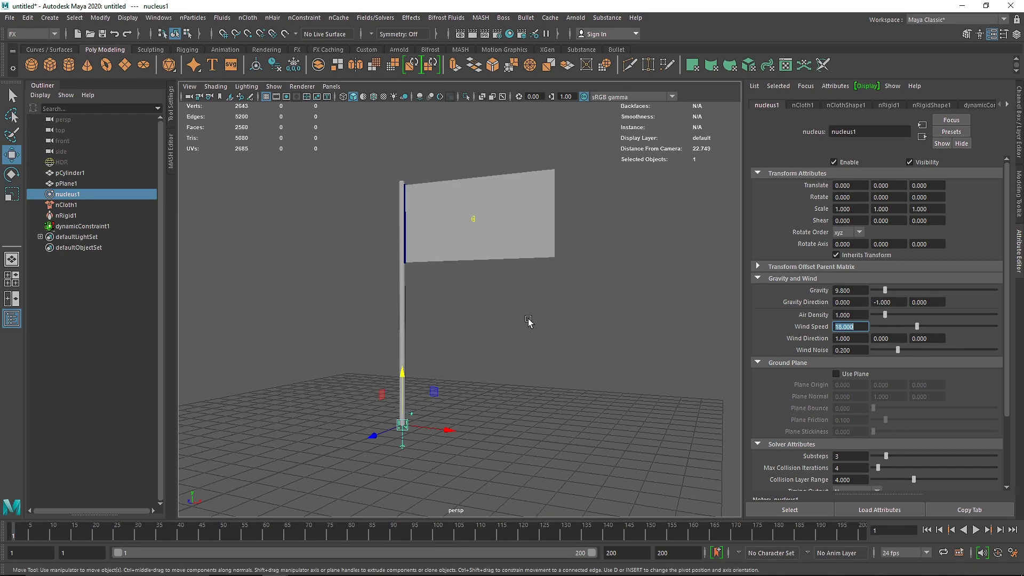
Step: Assign a new aiStandardSurface material to the flag and set its base weight to 1
{"action": "left_click_drag", "start_coordinate": [528, 321], "coordinate": [516, 250], "text": "alt"}
{"action": "right_click_drag", "start_coordinate": [490, 203], "coordinate": [507, 462]}
{"action": "left_click", "coordinate": [433, 234]}
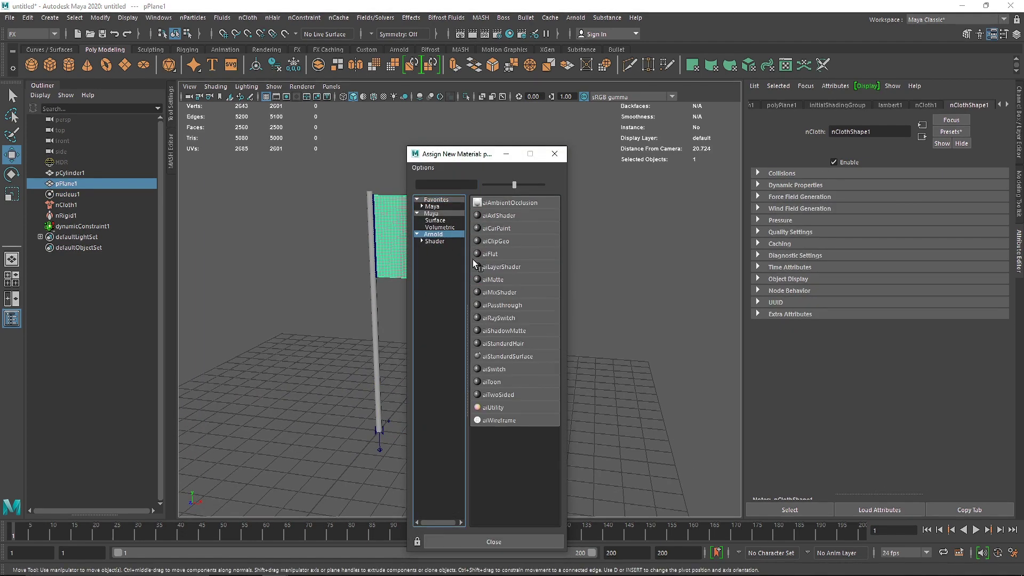
{"action": "left_click", "coordinate": [531, 356]}
{"action": "left_click_drag", "start_coordinate": [988, 229], "coordinate": [1010, 229]}
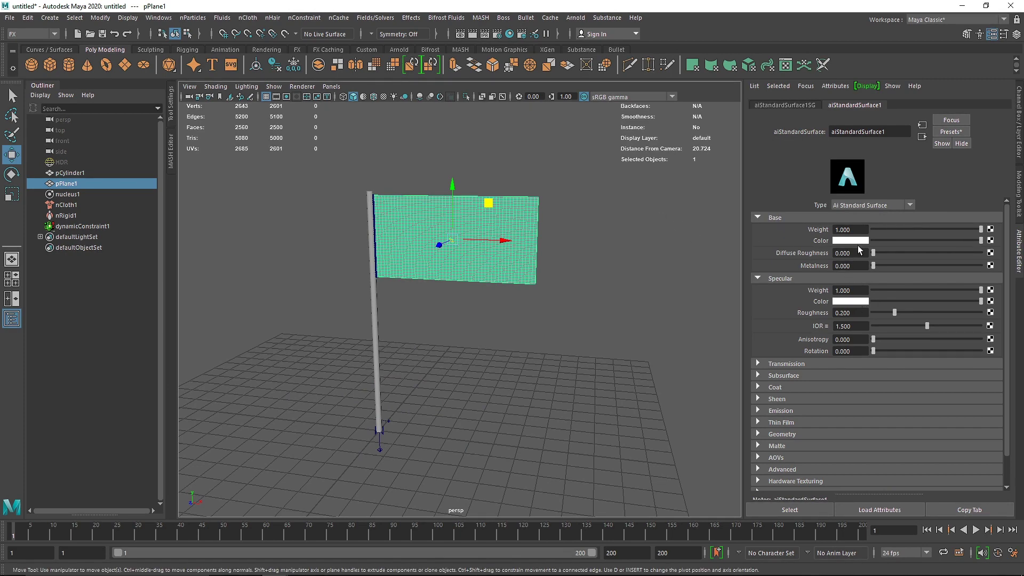
Step: Map the flag material's base color to the image file Stay Home.jpg and turn on textured display
{"action": "left_click", "coordinate": [990, 240]}
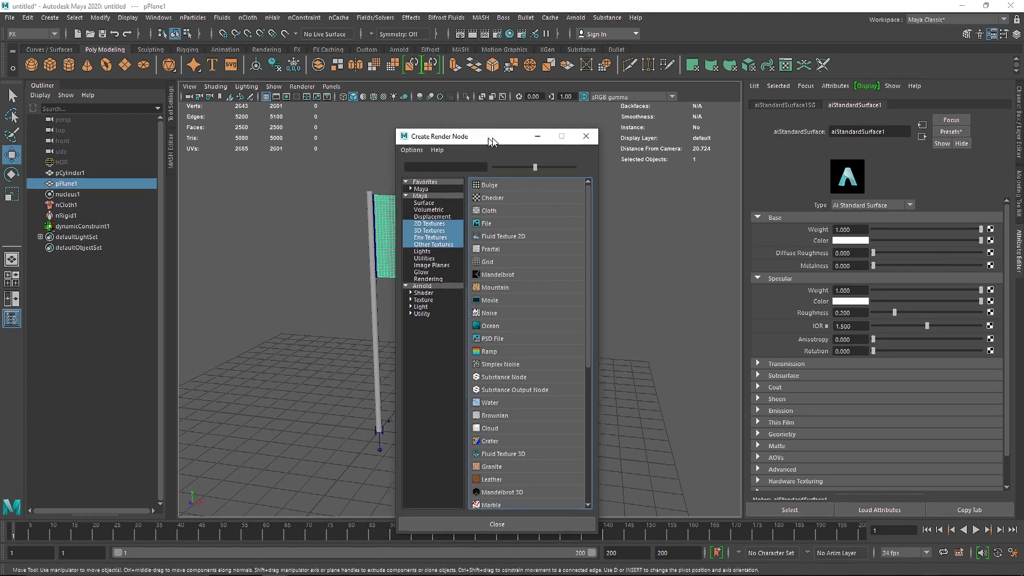
{"action": "left_click", "coordinate": [643, 213]}
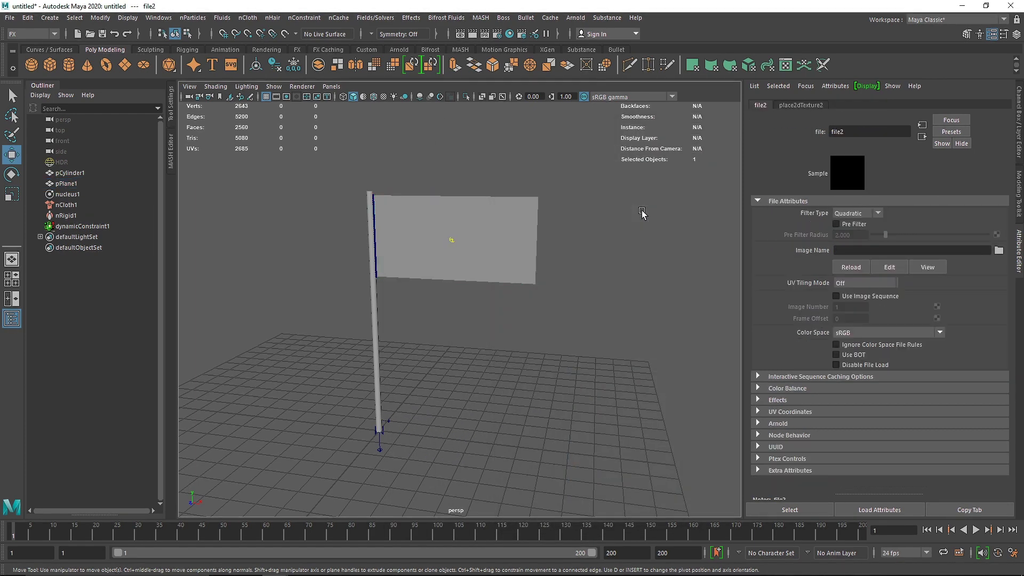
{"action": "key", "text": "6"}
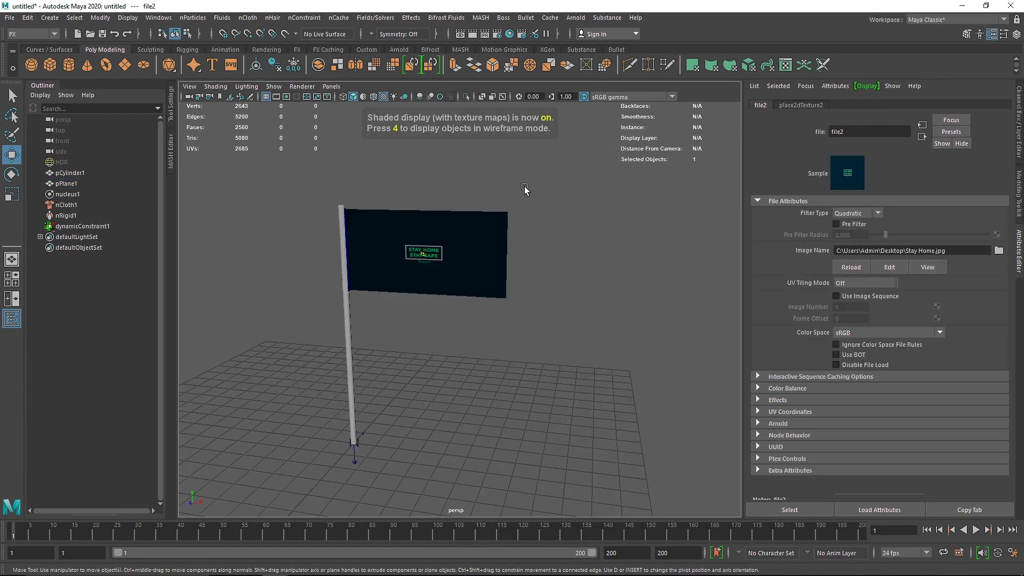
Step: Turn on smooth mesh preview for the flag and deselect it
{"action": "left_click", "coordinate": [524, 186]}
{"action": "scroll", "coordinate": [480, 203], "scroll_direction": "up", "scroll_amount": 10}
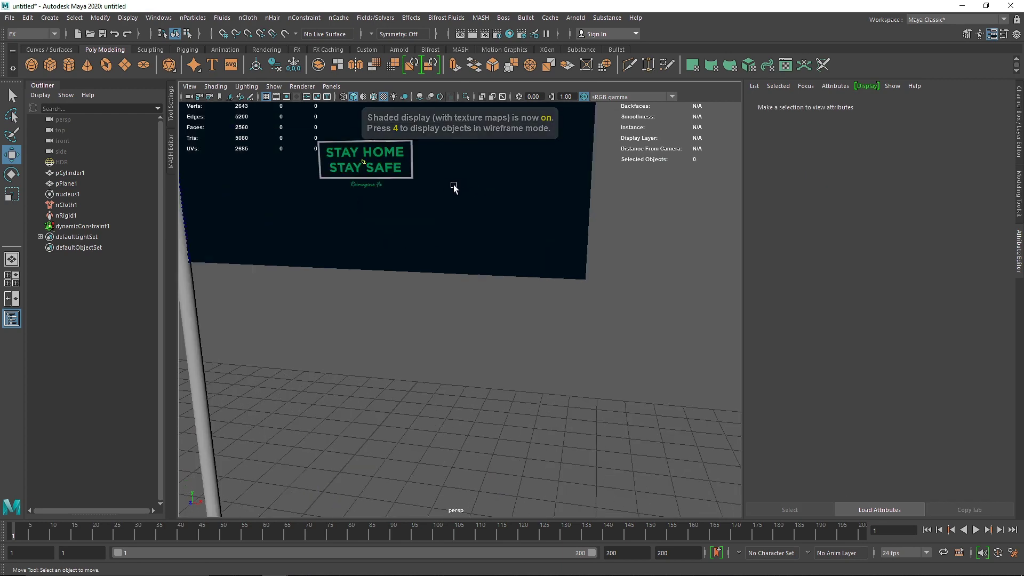
{"action": "left_click_drag", "start_coordinate": [492, 232], "coordinate": [517, 193], "text": "alt"}
{"action": "left_click", "coordinate": [491, 212]}
{"action": "key", "text": "3"}
{"action": "left_click", "coordinate": [496, 284]}
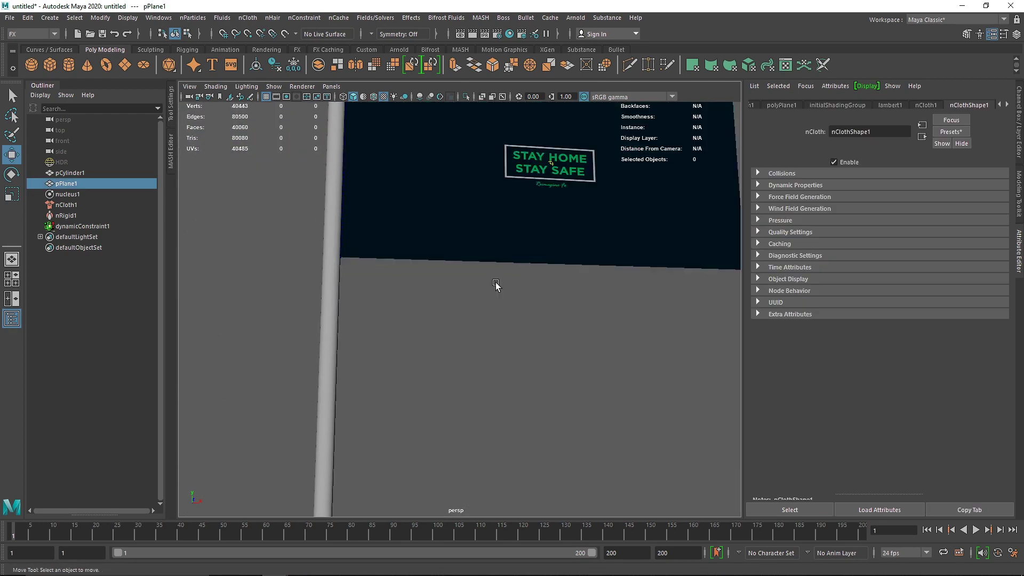
Step: Assign a new aiStandardSurface material to the pole and name it Pole
{"action": "scroll", "coordinate": [426, 301], "scroll_direction": "down", "scroll_amount": 6}
{"action": "left_click", "coordinate": [398, 320]}
{"action": "right_click_drag", "start_coordinate": [398, 320], "coordinate": [396, 506]}
{"action": "left_click", "coordinate": [433, 234]}
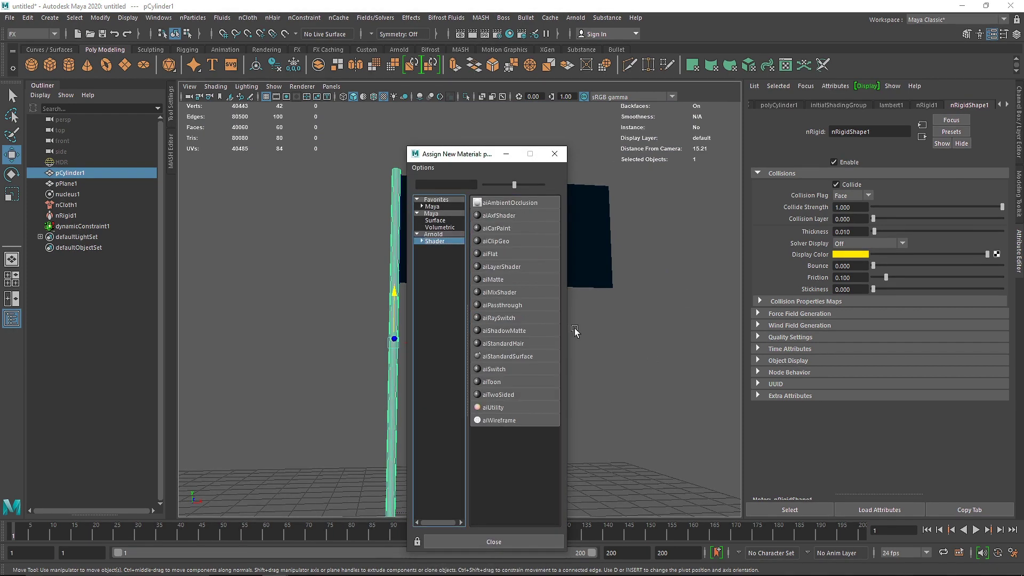
{"action": "left_click", "coordinate": [499, 331]}
{"action": "double_click", "coordinate": [891, 131]}
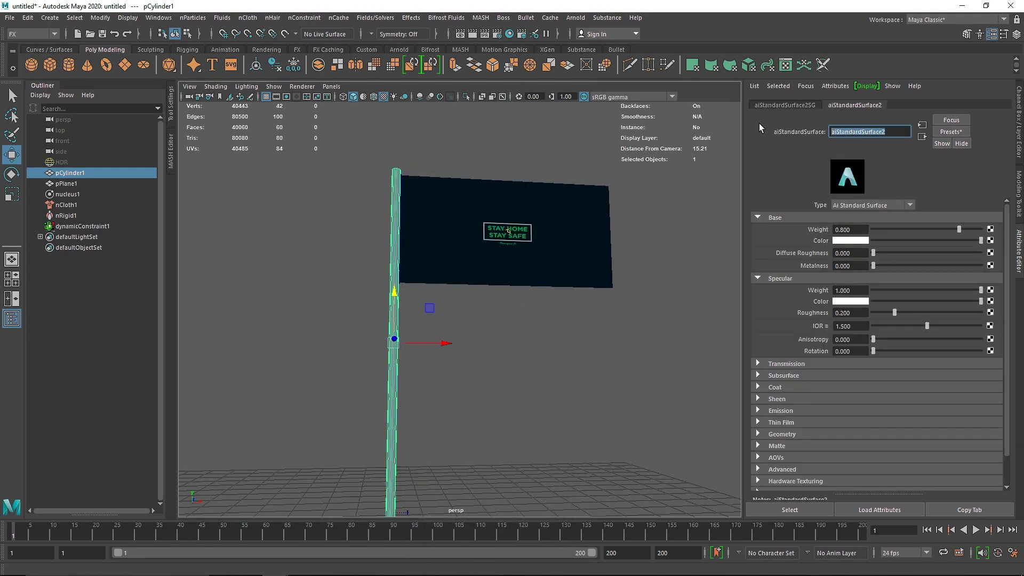
{"action": "type", "text": "Pole"}
{"action": "key", "text": "Return"}
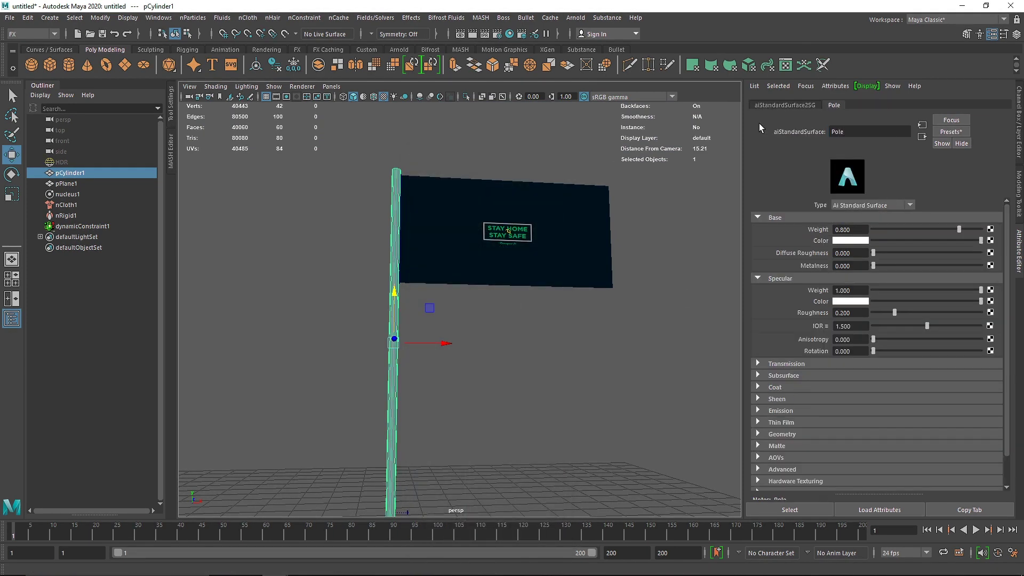
Step: Replace the Pole material's settings with the Brushed_Metal preset
{"action": "left_click", "coordinate": [951, 131]}
{"action": "mouse_move", "coordinate": [923, 228]}
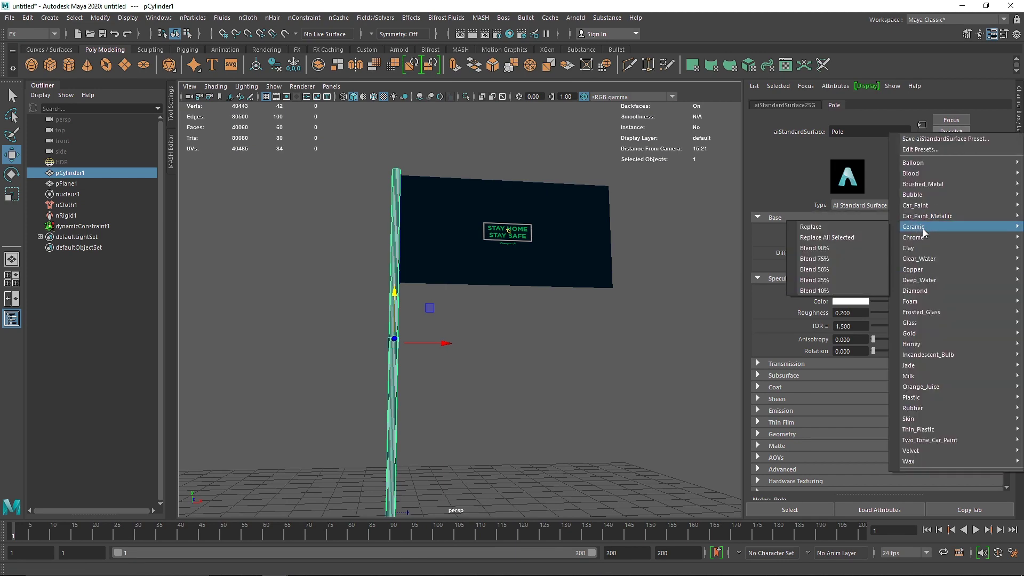
{"action": "mouse_move", "coordinate": [922, 184]}
{"action": "left_click", "coordinate": [868, 187]}
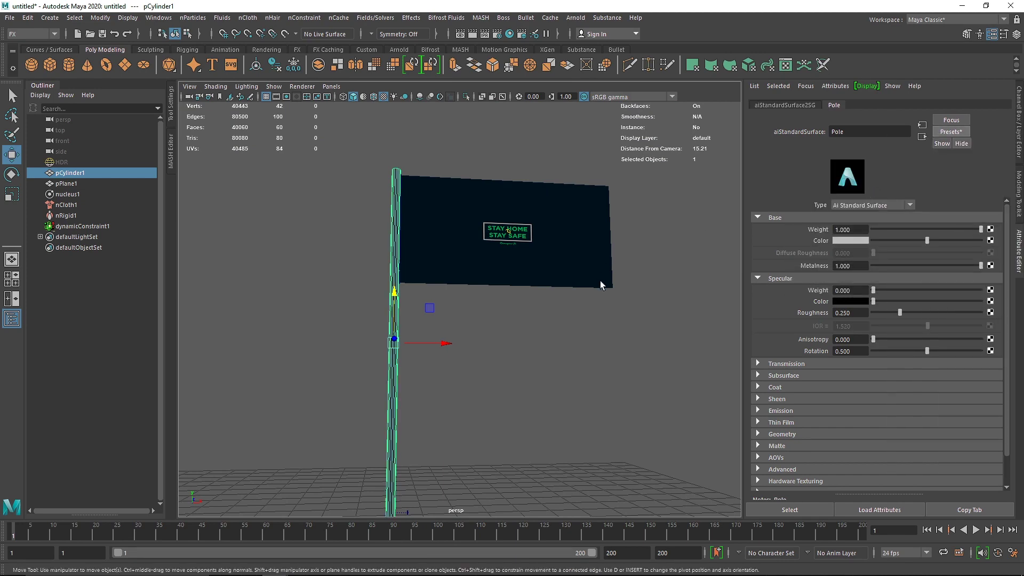
Step: Examine the textured flag and the pole from several angles and distances with nothing selected
{"action": "left_click", "coordinate": [601, 282]}
{"action": "left_click_drag", "start_coordinate": [641, 257], "coordinate": [614, 269], "text": "alt"}
{"action": "middle_click_drag", "start_coordinate": [614, 270], "coordinate": [638, 231], "text": "alt"}
{"action": "left_click", "coordinate": [626, 233]}
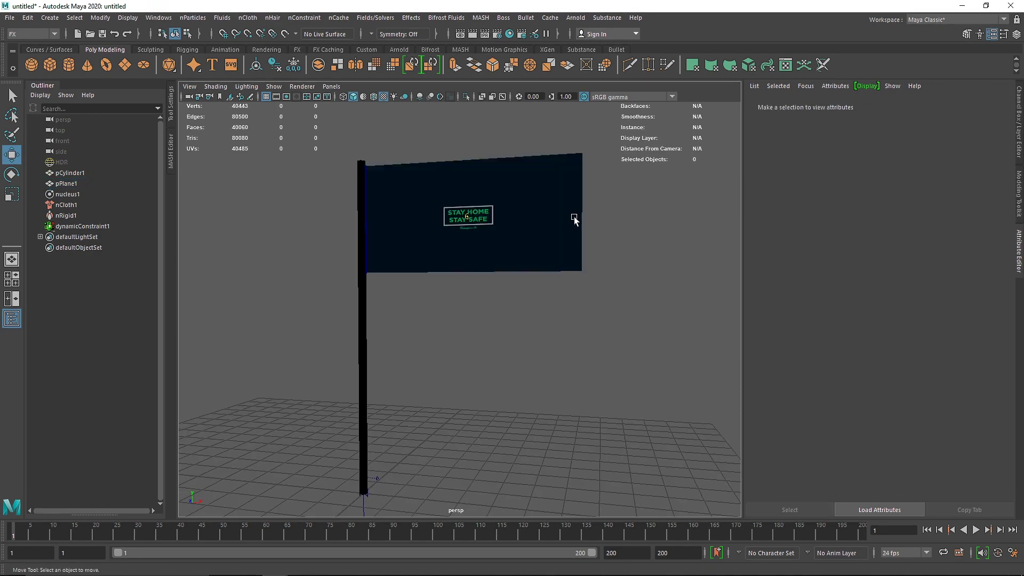
{"action": "left_click", "coordinate": [567, 216]}
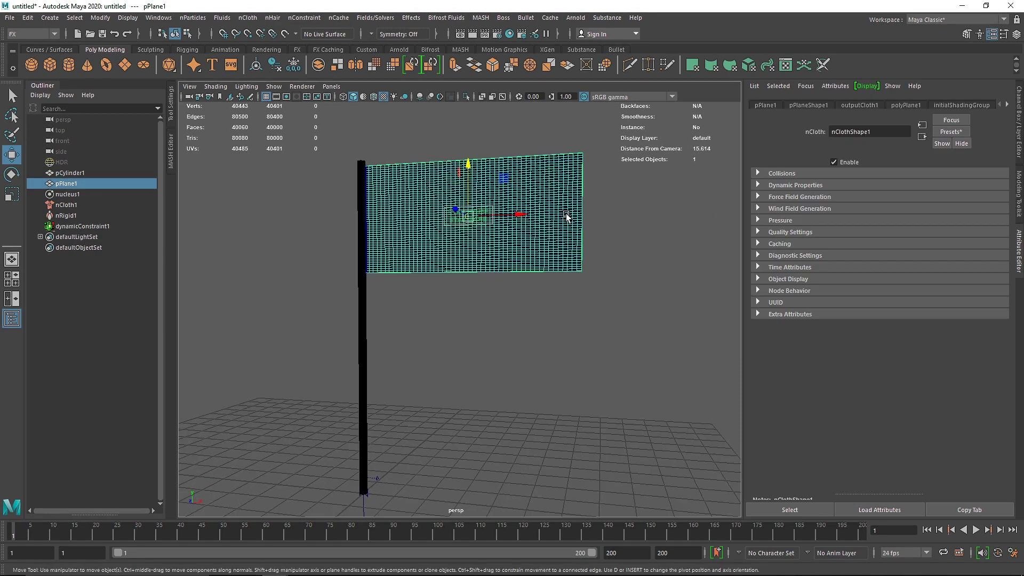
{"action": "left_click", "coordinate": [669, 207]}
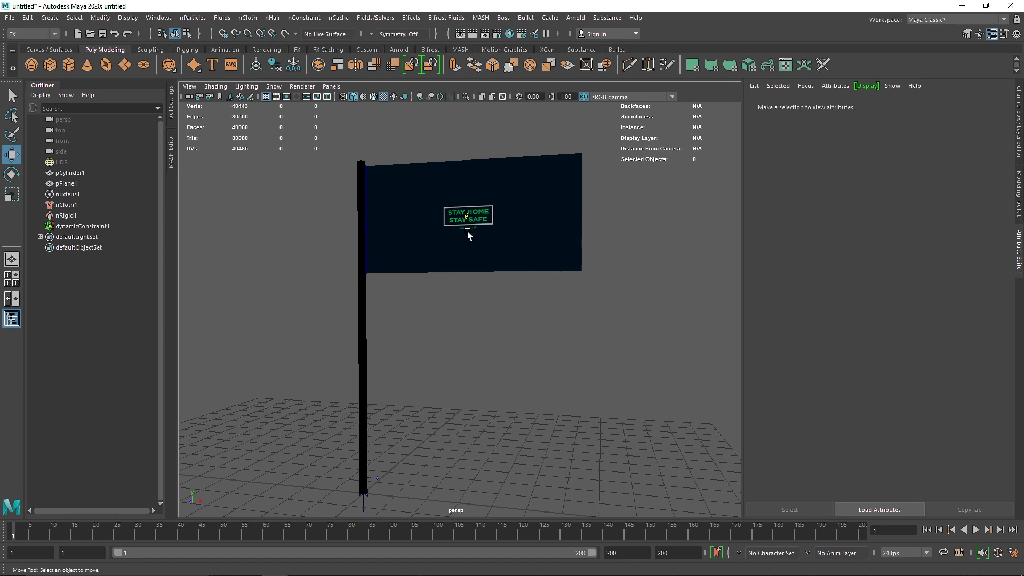
{"action": "scroll", "coordinate": [466, 233], "scroll_direction": "up", "scroll_amount": 3}
{"action": "middle_click_drag", "start_coordinate": [479, 187], "coordinate": [454, 239], "text": "alt"}
{"action": "left_click", "coordinate": [467, 214]}
{"action": "left_click", "coordinate": [603, 238]}
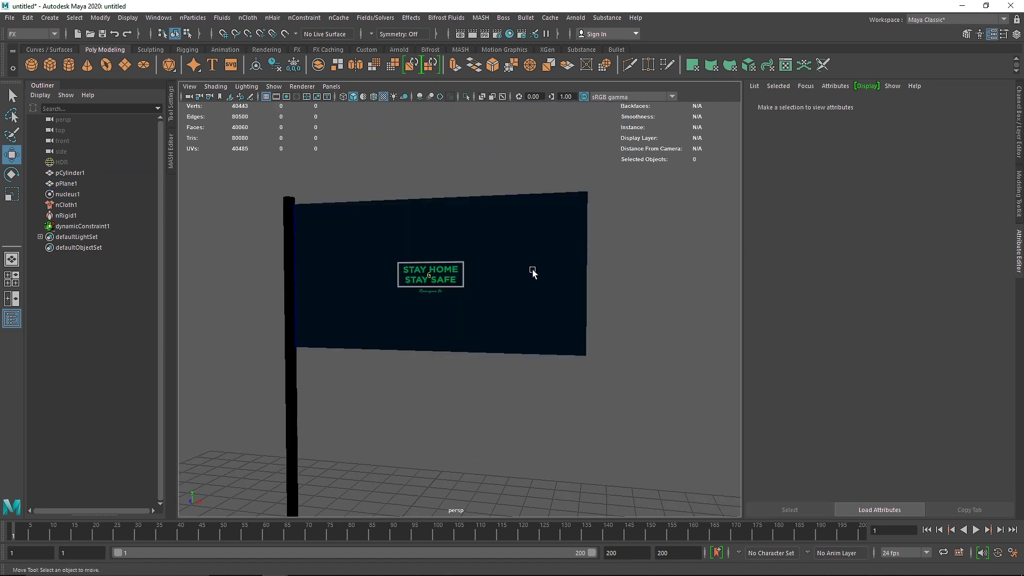
{"action": "scroll", "coordinate": [538, 260], "scroll_direction": "down", "scroll_amount": 2}
{"action": "middle_click_drag", "start_coordinate": [544, 413], "coordinate": [538, 346], "text": "alt"}
{"action": "scroll", "coordinate": [505, 352], "scroll_direction": "down", "scroll_amount": 2}
{"action": "left_click_drag", "start_coordinate": [464, 357], "coordinate": [451, 360], "text": "alt"}
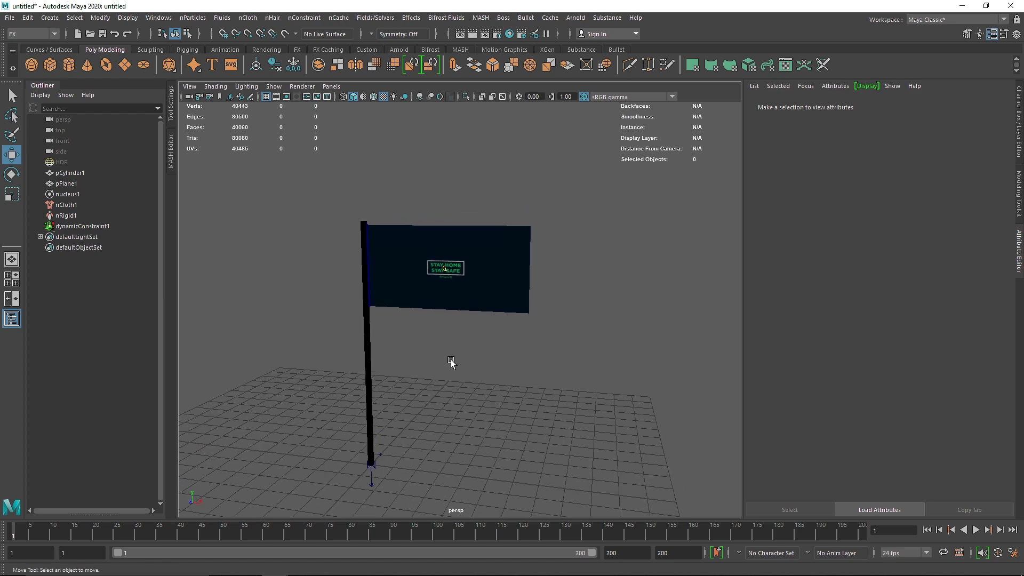
{"action": "middle_click_drag", "start_coordinate": [419, 297], "coordinate": [433, 286], "text": "alt"}
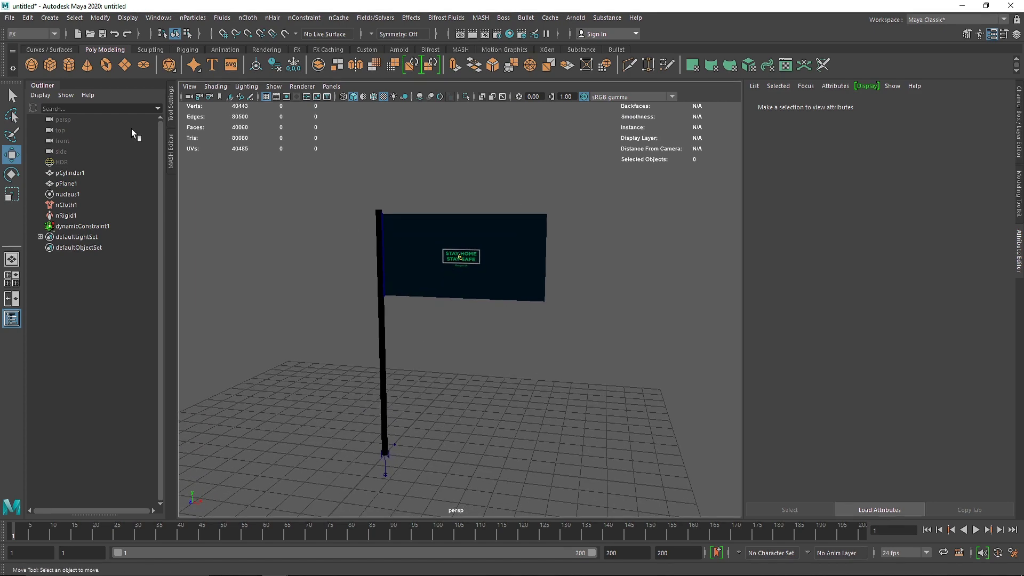
Step: Run a live Arnold render of the flat flag and pole, check it close up and at full height, and stop it
{"action": "left_click", "coordinate": [50, 85]}
{"action": "left_click", "coordinate": [399, 49]}
{"action": "left_click", "coordinate": [384, 65]}
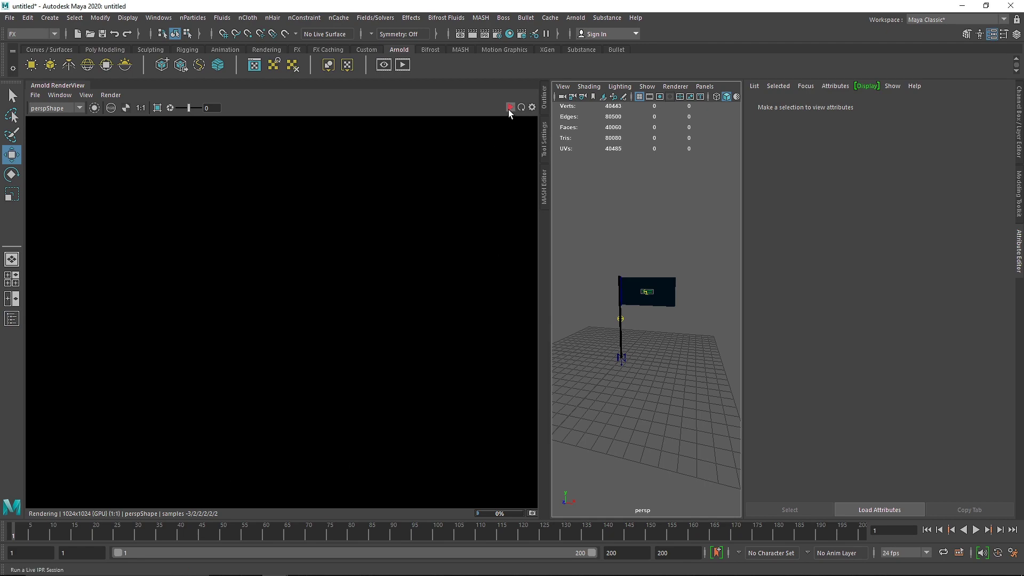
{"action": "left_click", "coordinate": [667, 283]}
{"action": "key", "text": "f"}
{"action": "left_click_drag", "start_coordinate": [618, 325], "coordinate": [650, 325], "text": "alt"}
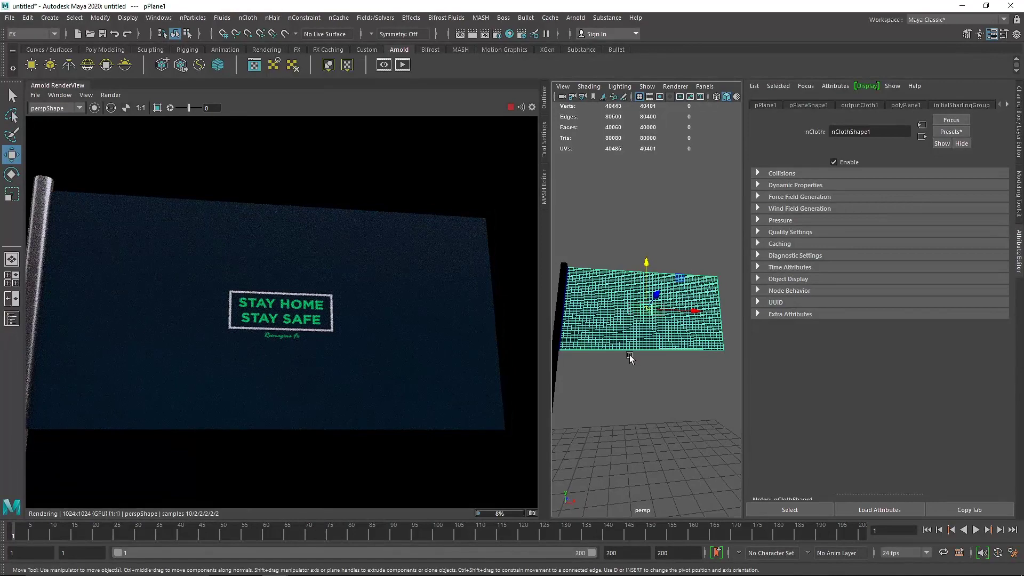
{"action": "scroll", "coordinate": [629, 357], "scroll_direction": "down", "scroll_amount": 5}
{"action": "left_click", "coordinate": [514, 108]}
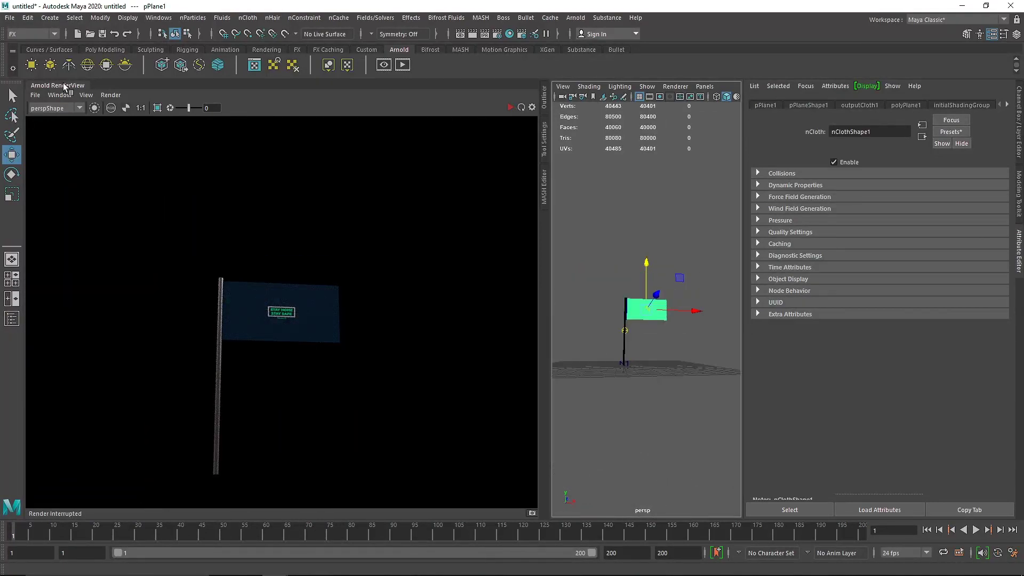
Step: Collapse the render view and play the flag's cloth simulation, stopping at frame 80
{"action": "left_click", "coordinate": [63, 84]}
{"action": "scroll", "coordinate": [427, 321], "scroll_direction": "up", "scroll_amount": 2}
{"action": "middle_click_drag", "start_coordinate": [441, 359], "coordinate": [451, 313], "text": "alt"}
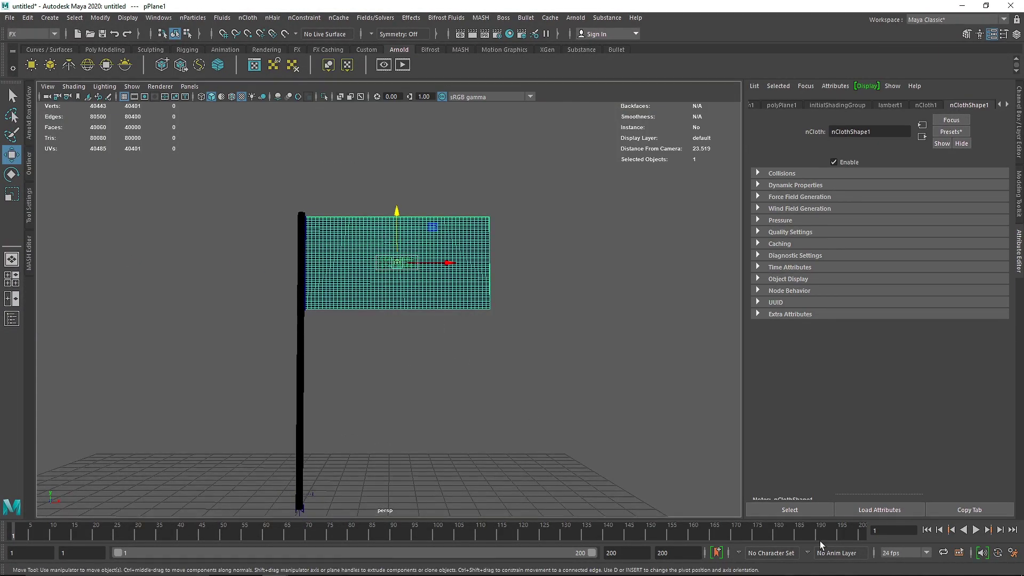
{"action": "left_click", "coordinate": [977, 529]}
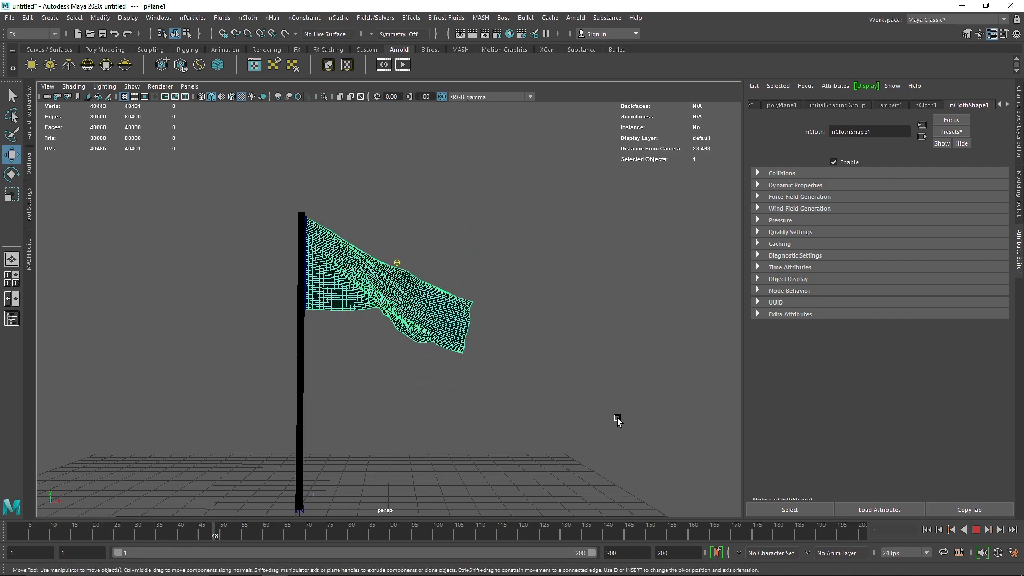
{"action": "left_click", "coordinate": [976, 530]}
{"action": "mouse_move", "coordinate": [408, 331]}
{"action": "left_mouse_down", "text": "alt"}
{"action": "mouse_move", "coordinate": [388, 341]}
{"action": "mouse_move", "coordinate": [397, 340]}
{"action": "left_mouse_up", "text": "alt"}
{"action": "middle_click_drag", "start_coordinate": [397, 340], "coordinate": [433, 332], "text": "alt"}
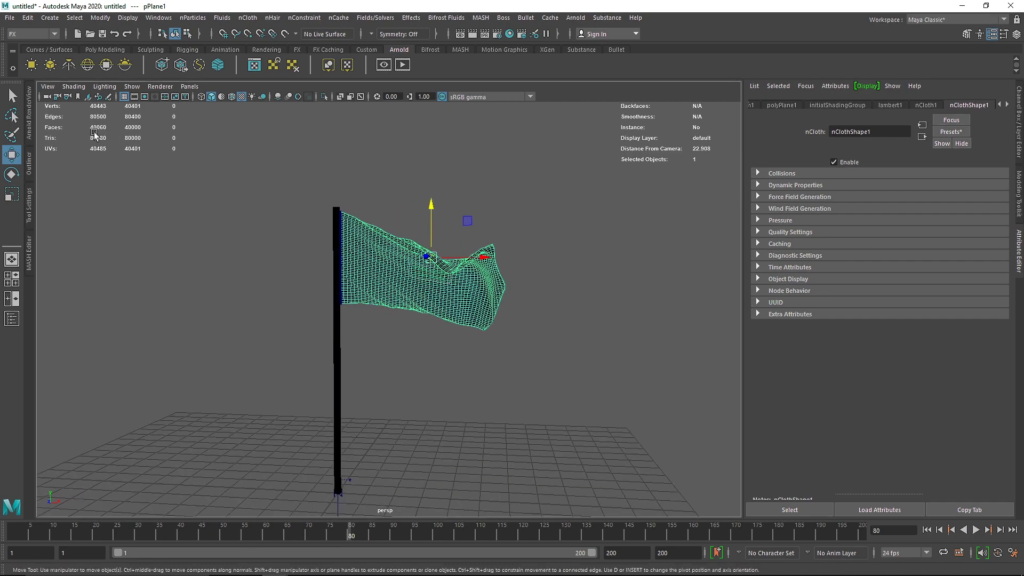
Step: Render the waving flag at frame 80 live in Arnold and examine it close up and from the side
{"action": "left_click", "coordinate": [31, 115]}
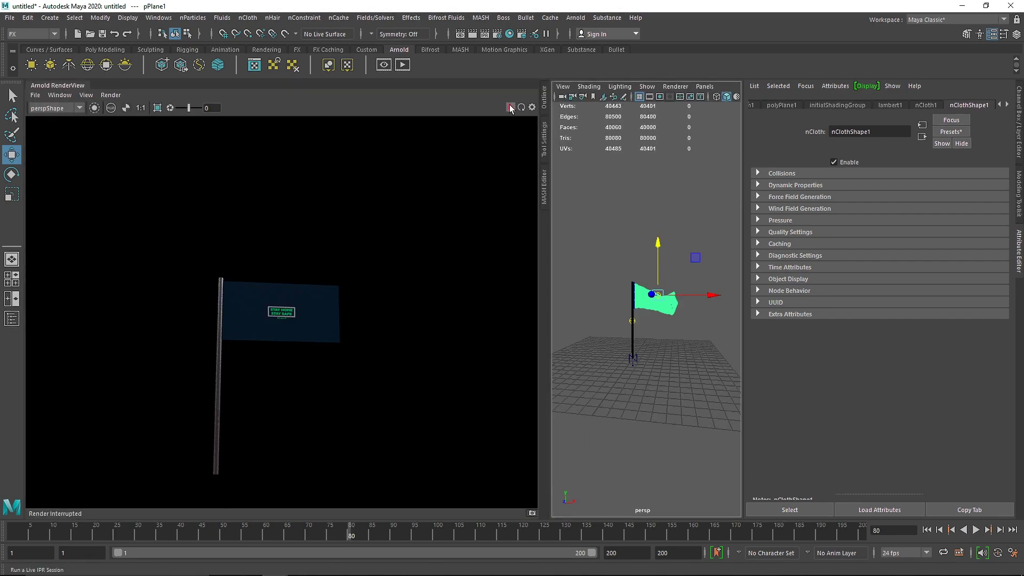
{"action": "scroll", "coordinate": [665, 341], "scroll_direction": "up", "scroll_amount": 5}
{"action": "middle_click_drag", "start_coordinate": [686, 315], "coordinate": [628, 334], "text": "alt"}
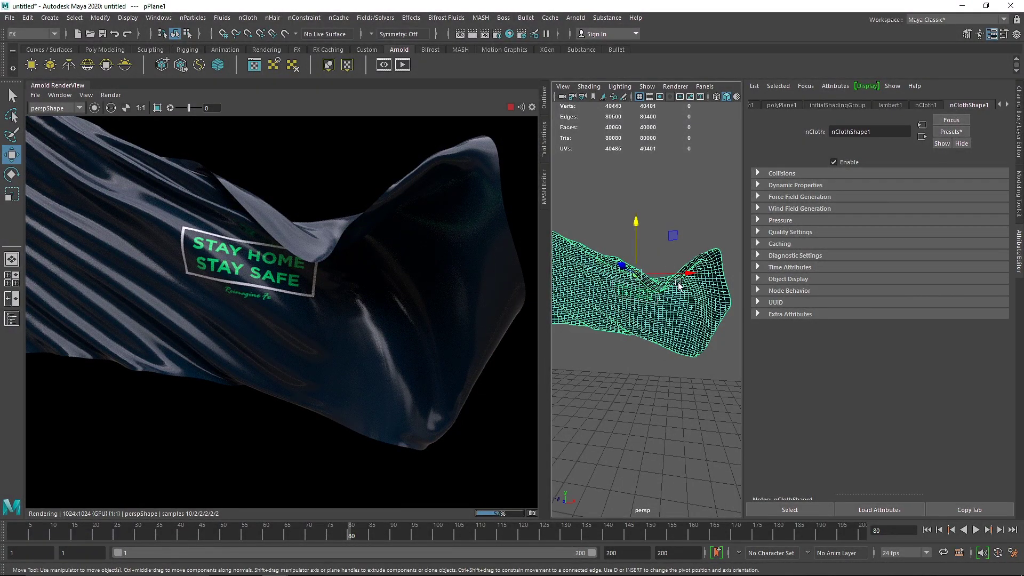
{"action": "left_click_drag", "start_coordinate": [627, 327], "coordinate": [501, 338], "text": "alt"}
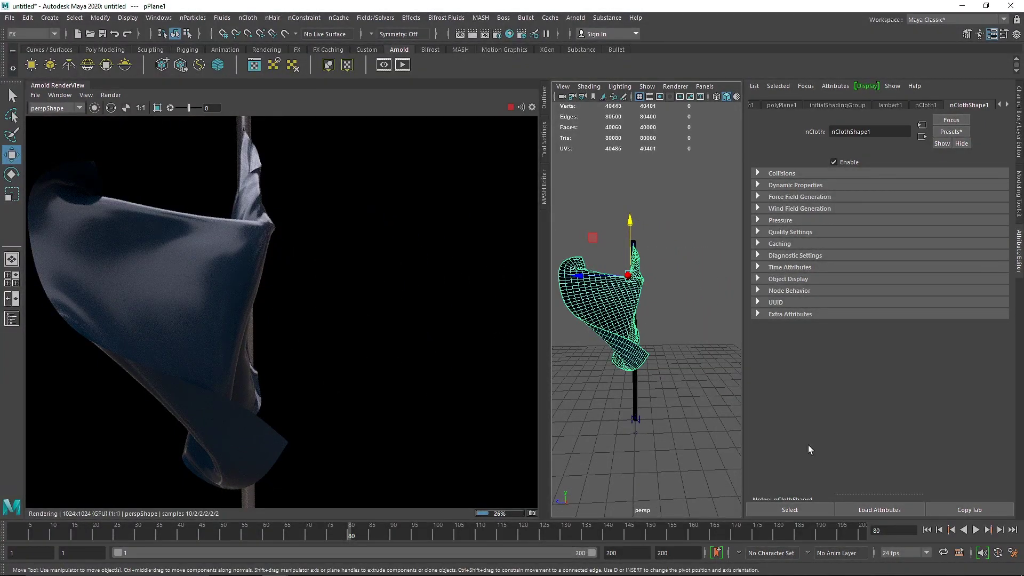
Step: Play the simulation on to frame 101 while the live Arnold render updates, viewing the flag from the front
{"action": "left_click", "coordinate": [977, 529]}
{"action": "left_click_drag", "start_coordinate": [646, 376], "coordinate": [677, 373], "text": "alt"}
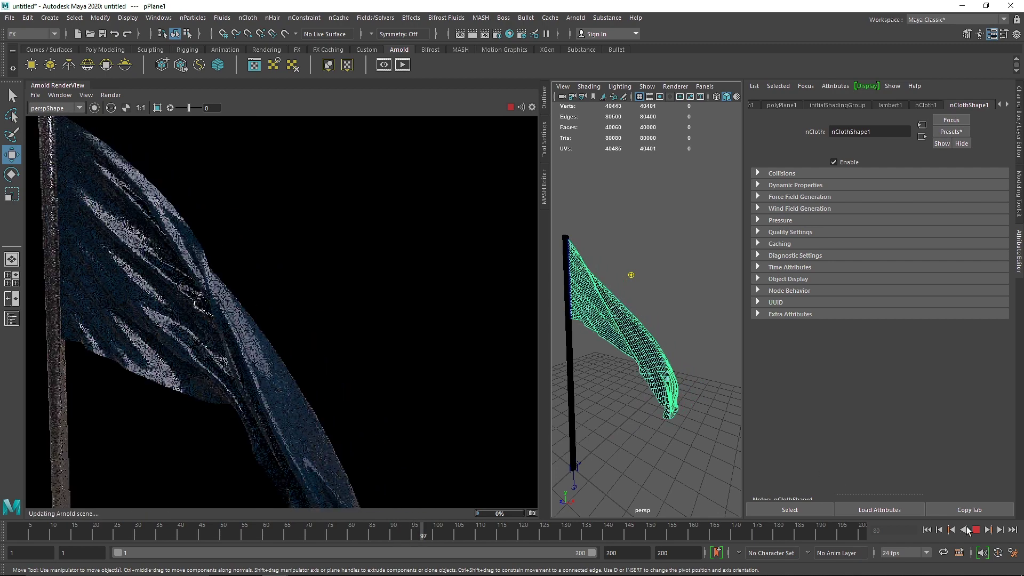
{"action": "left_click", "coordinate": [975, 530]}
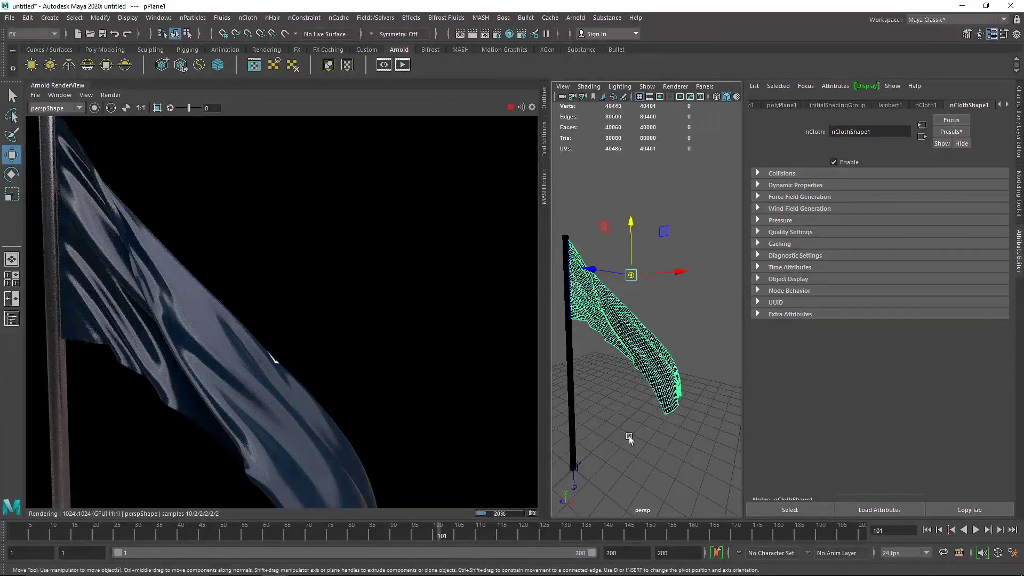
Step: Close the Arnold RenderView and rewind the simulation to the first frame
{"action": "right_click", "coordinate": [43, 84]}
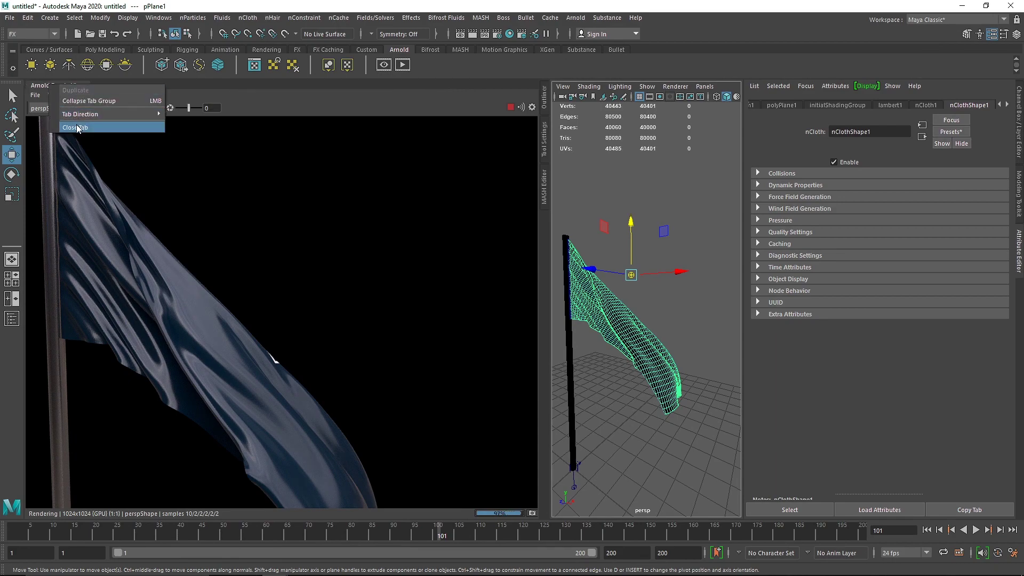
{"action": "left_click", "coordinate": [74, 122]}
{"action": "middle_click_drag", "start_coordinate": [383, 320], "coordinate": [429, 306], "text": "alt"}
{"action": "left_click", "coordinate": [926, 530]}
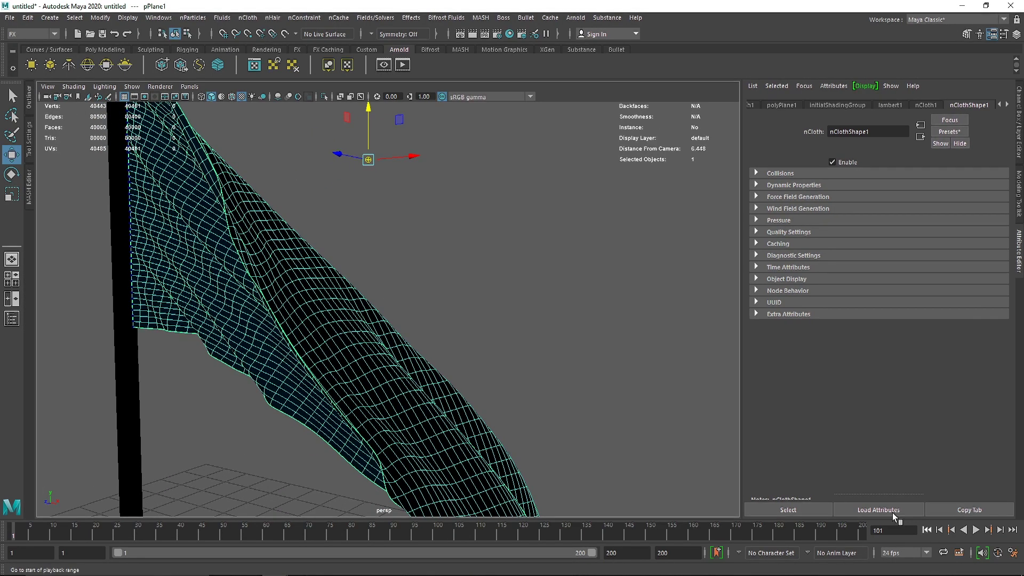
{"action": "scroll", "coordinate": [497, 305], "scroll_direction": "down", "scroll_amount": 3}
{"action": "scroll", "coordinate": [497, 308], "scroll_direction": "down", "scroll_amount": 3}
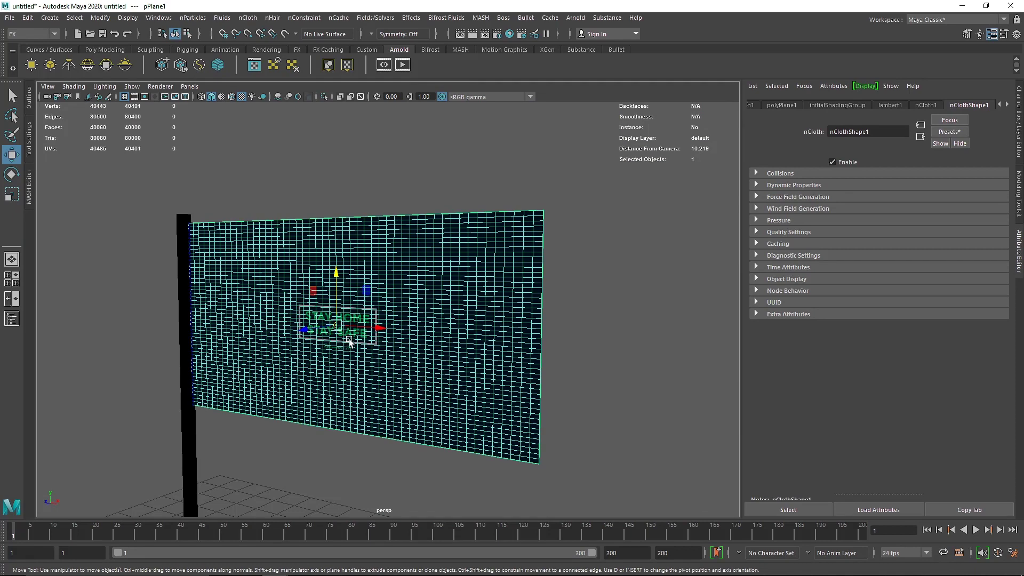
{"action": "scroll", "coordinate": [350, 342], "scroll_direction": "down", "scroll_amount": 3}
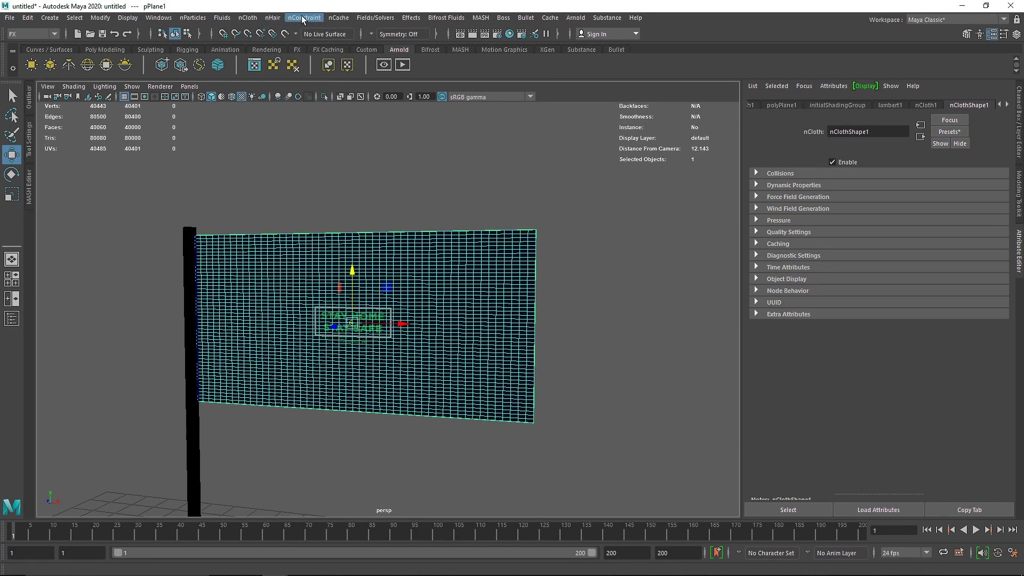
Step: Paint-select several irregular strips of vertices across the flag with the Paint Selection tool
{"action": "left_click", "coordinate": [12, 135]}
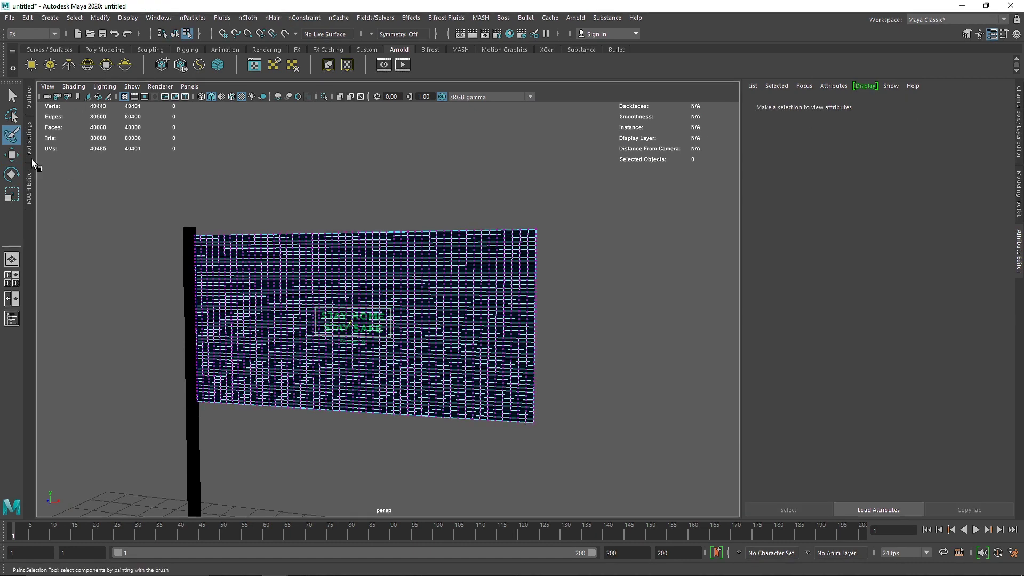
{"action": "mouse_move", "coordinate": [391, 302]}
{"action": "left_mouse_down"}
{"action": "mouse_move", "coordinate": [322, 319]}
{"action": "mouse_move", "coordinate": [319, 359]}
{"action": "mouse_move", "coordinate": [273, 336]}
{"action": "mouse_move", "coordinate": [291, 365]}
{"action": "left_mouse_up"}
{"action": "left_click_drag", "start_coordinate": [405, 262], "coordinate": [349, 368]}
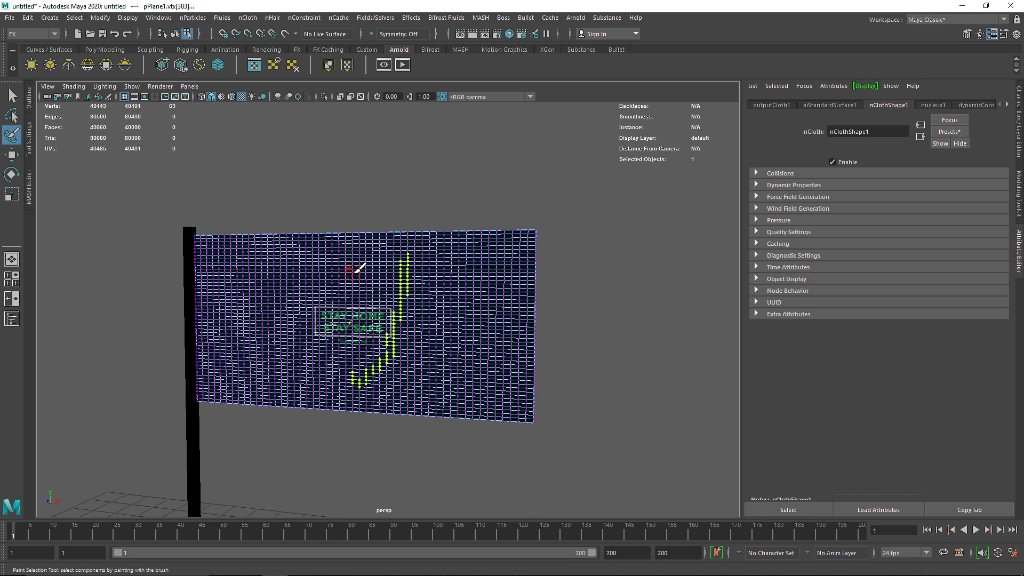
{"action": "mouse_move", "coordinate": [354, 270]}
{"action": "left_mouse_down"}
{"action": "mouse_move", "coordinate": [352, 290]}
{"action": "mouse_move", "coordinate": [279, 304]}
{"action": "mouse_move", "coordinate": [238, 255]}
{"action": "left_mouse_up"}
{"action": "left_click_drag", "start_coordinate": [443, 273], "coordinate": [465, 359]}
{"action": "left_click_drag", "start_coordinate": [399, 326], "coordinate": [445, 392]}
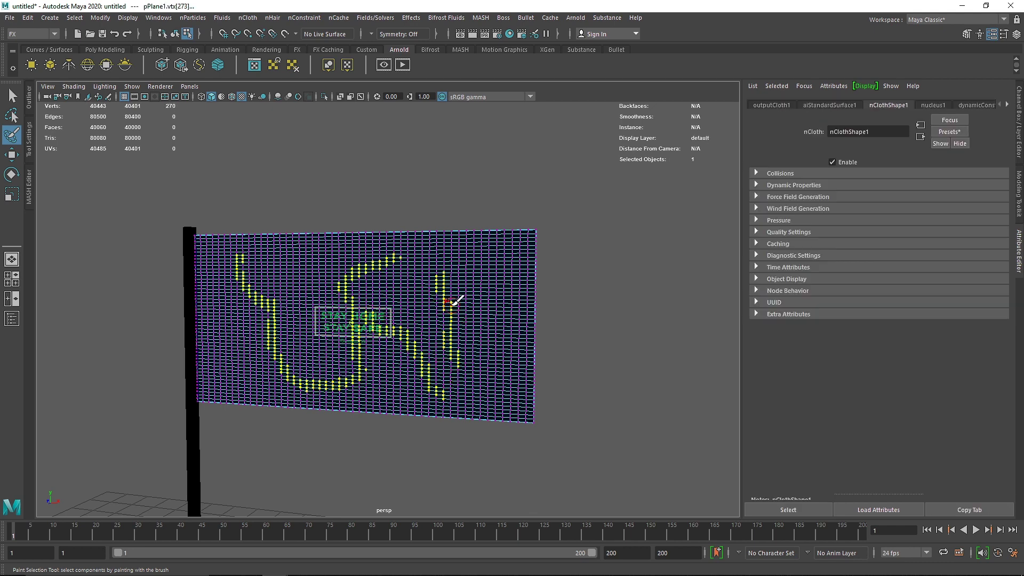
{"action": "left_click_drag", "start_coordinate": [484, 288], "coordinate": [514, 326]}
{"action": "left_click_drag", "start_coordinate": [335, 262], "coordinate": [288, 297]}
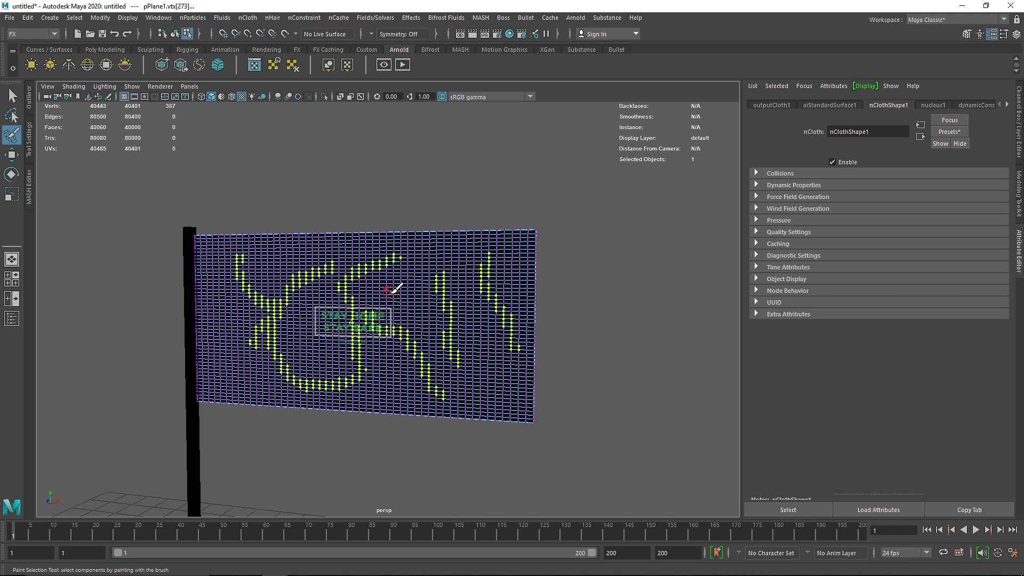
Step: Apply a Tearable Surface constraint to the selected flag vertices and play the simulation to test it, stopping at frame 23
{"action": "left_click", "coordinate": [304, 18]}
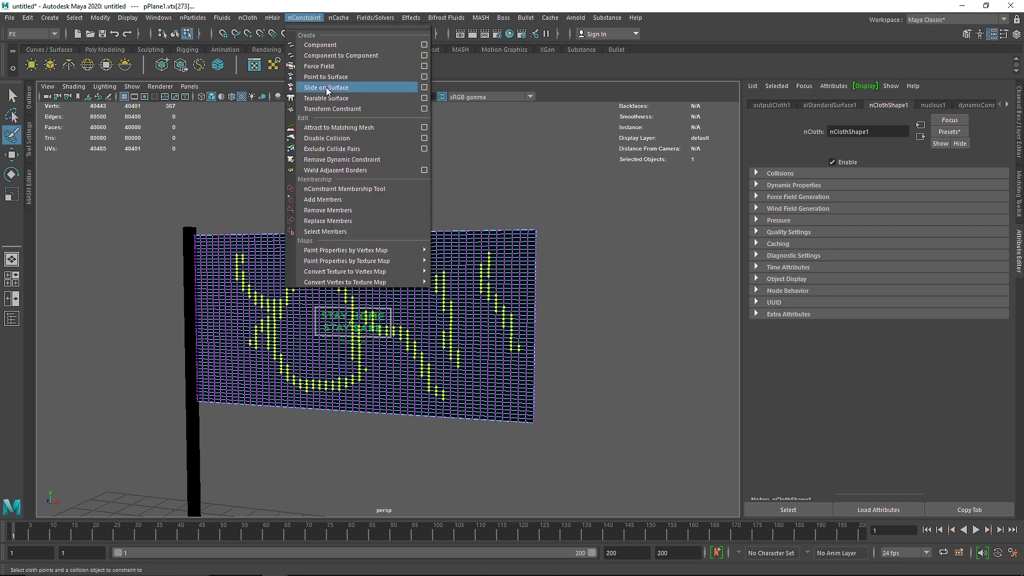
{"action": "left_click", "coordinate": [331, 100]}
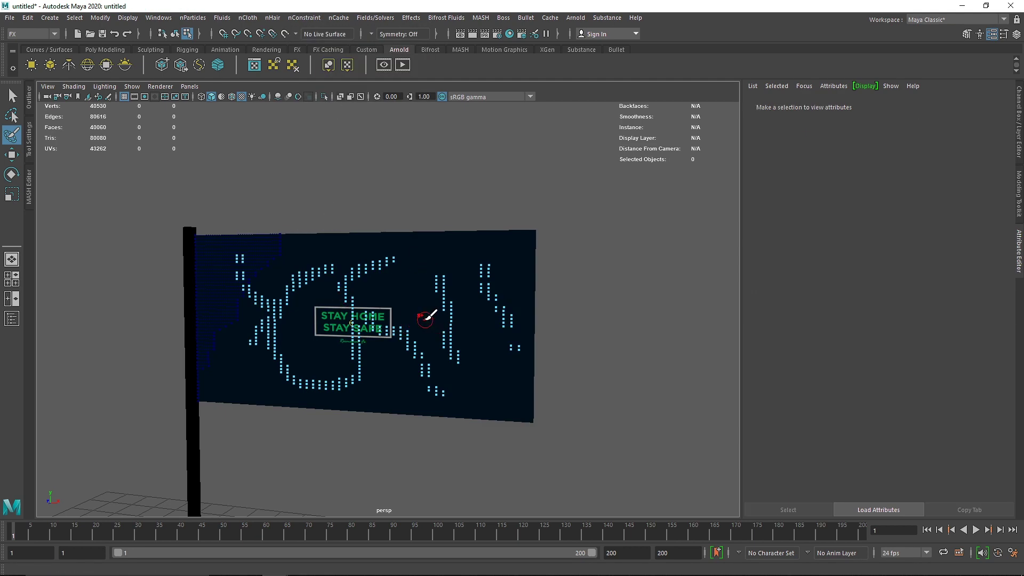
{"action": "key", "text": "q"}
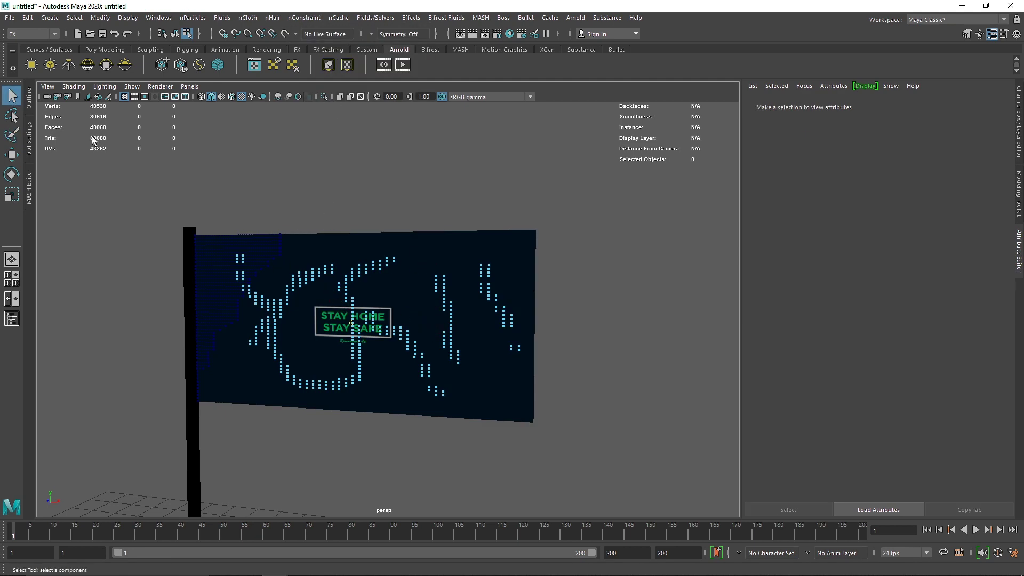
{"action": "left_click", "coordinate": [975, 530]}
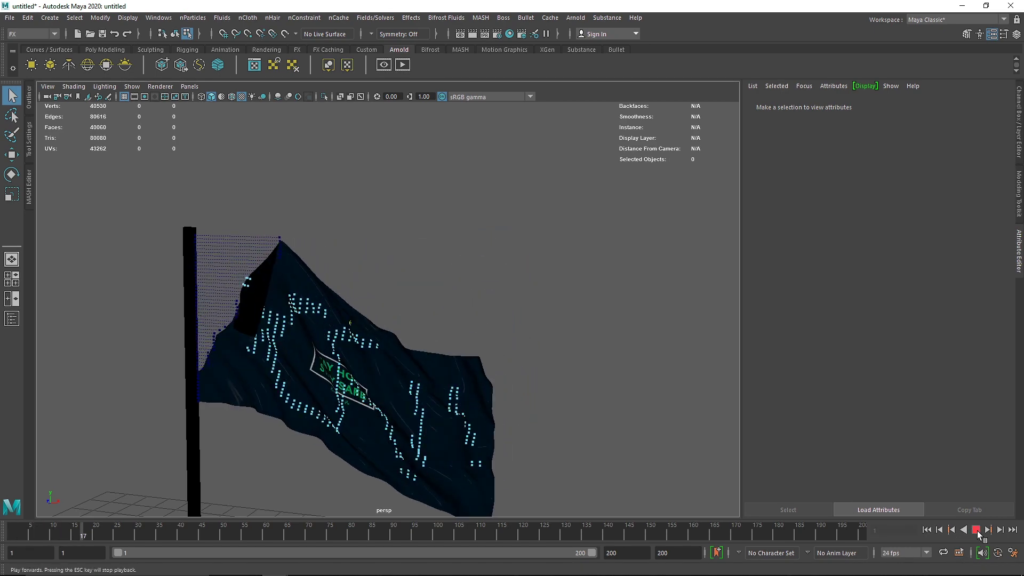
{"action": "left_click", "coordinate": [977, 531]}
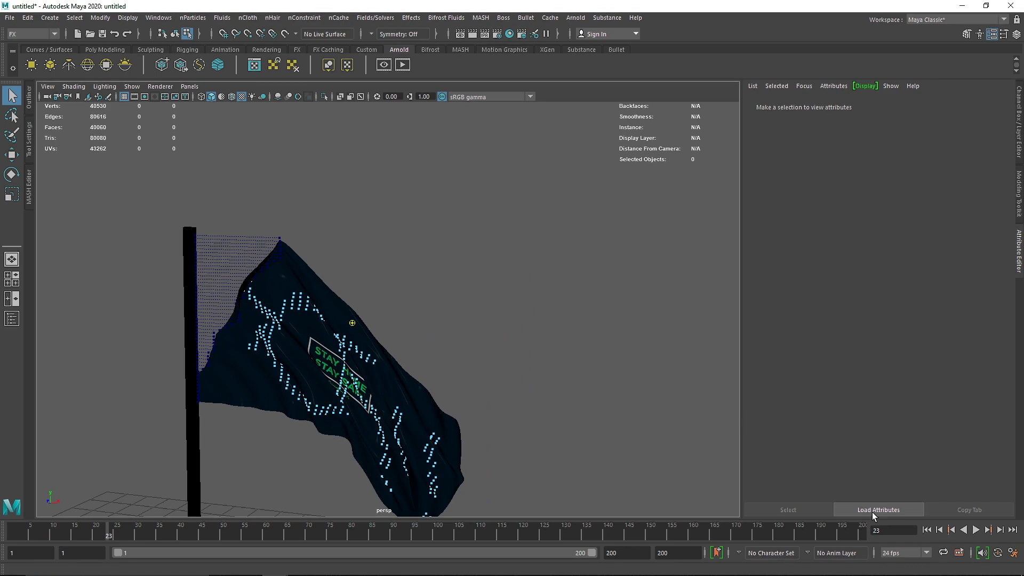
Step: Undo the Tearable Surface constraint and the painted vertex selection on the flag
{"action": "key", "text": "ctrl+z"}
{"action": "key", "text": "ctrl+z"}
{"action": "key", "text": "ctrl+z"}
{"action": "key", "text": "ctrl+z"}
{"action": "key", "text": "ctrl+z"}
{"action": "key", "text": "ctrl+z"}
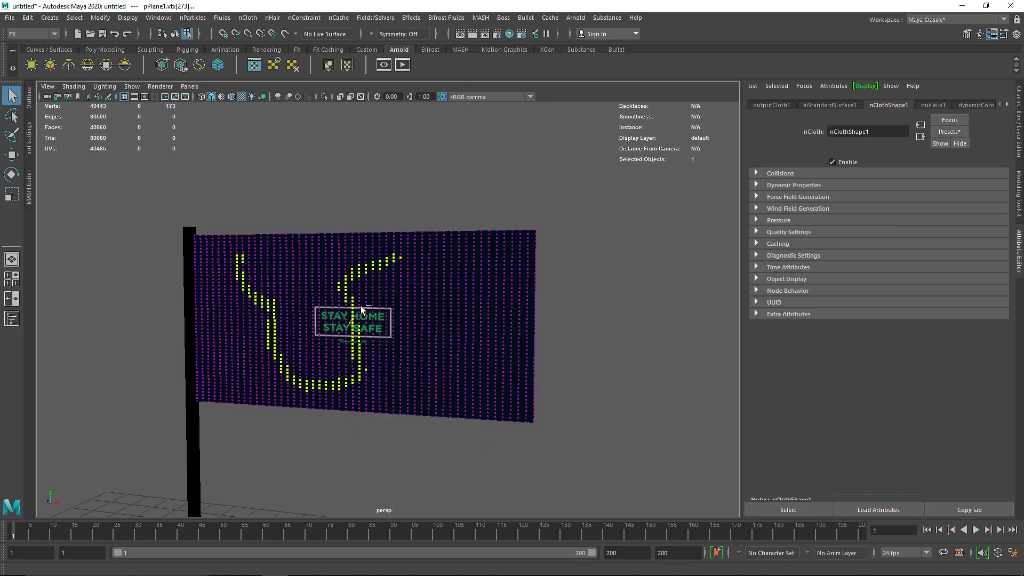
{"action": "key", "text": "ctrl+z"}
Step: Replay the flag's cloth simulation briefly, rewind it to the first frame and expand the Outliner
{"action": "scroll", "coordinate": [312, 259], "scroll_direction": "up", "scroll_amount": 4}
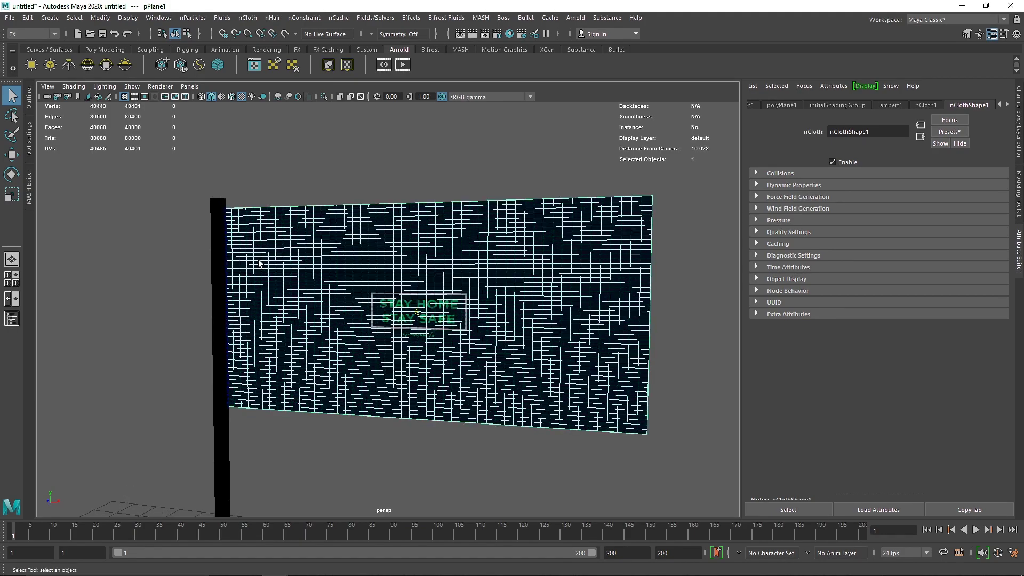
{"action": "left_click", "coordinate": [975, 529]}
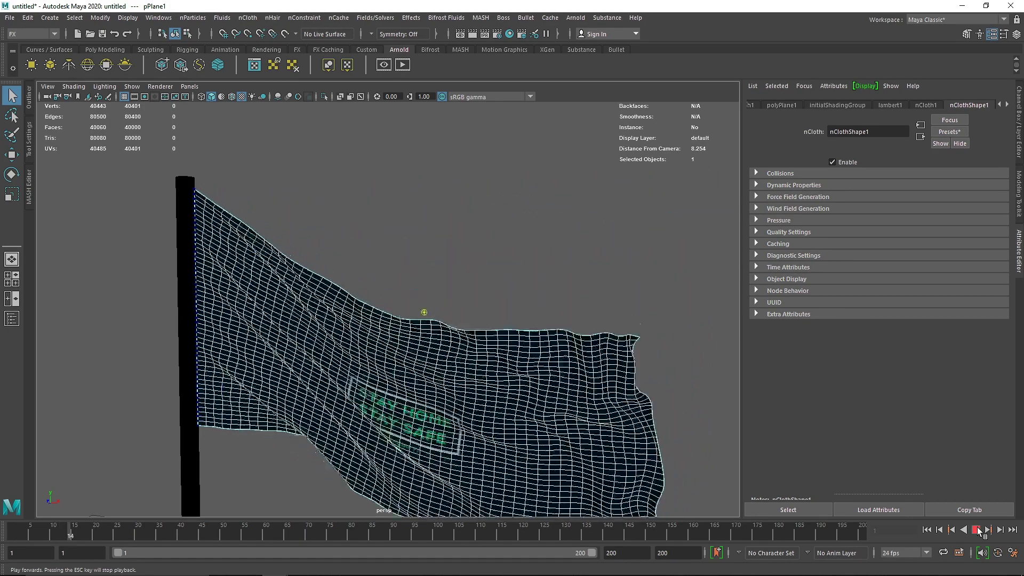
{"action": "left_click", "coordinate": [975, 530]}
{"action": "left_click", "coordinate": [927, 530]}
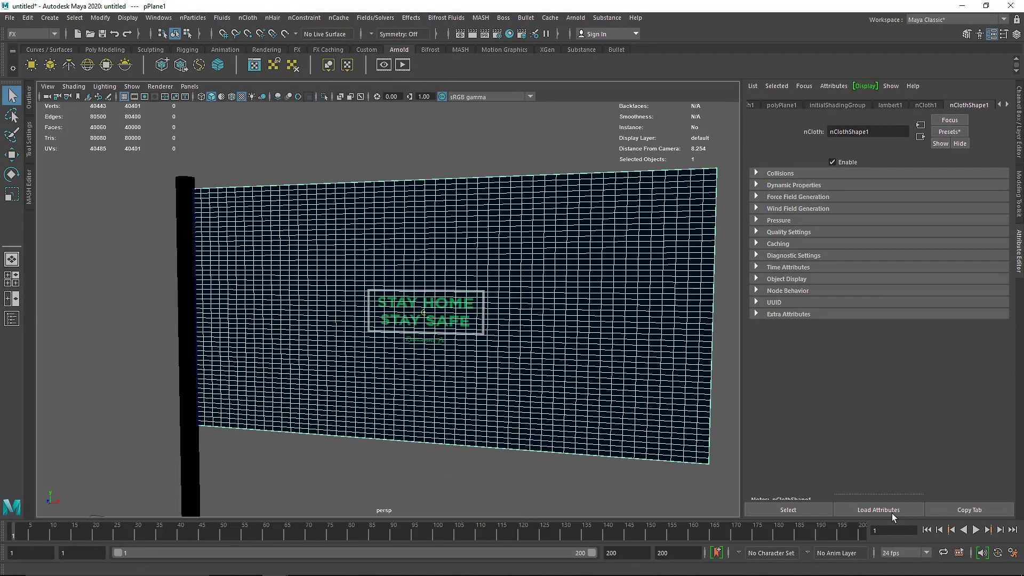
{"action": "left_click", "coordinate": [28, 98]}
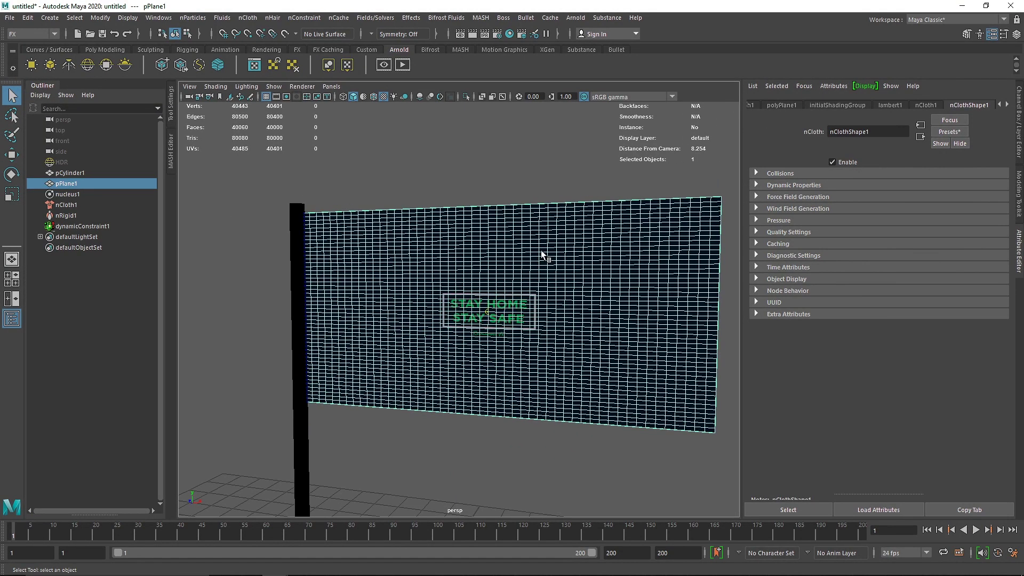
{"action": "left_click", "coordinate": [12, 135]}
{"action": "left_click", "coordinate": [480, 254]}
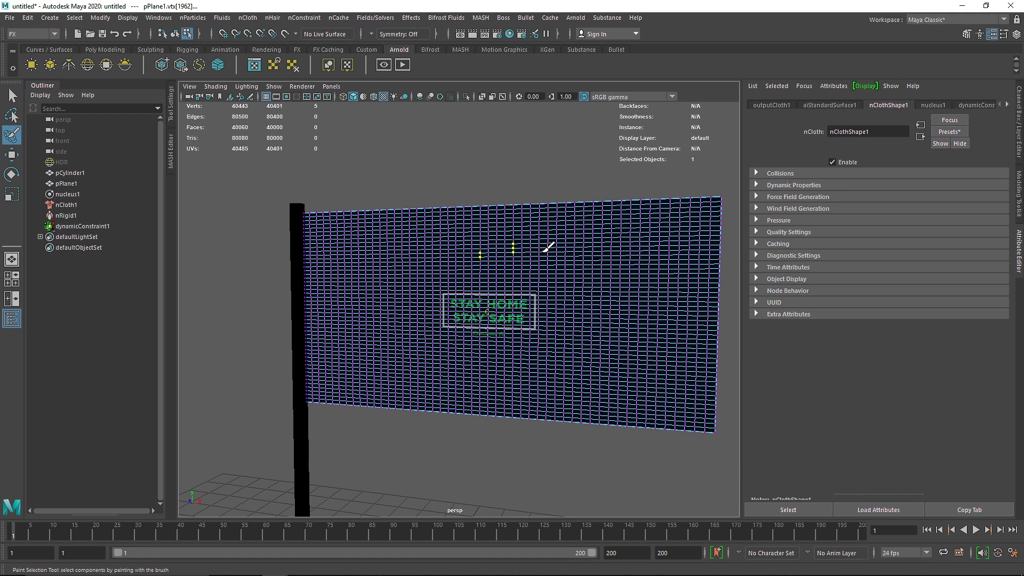
{"action": "key", "text": "q"}
{"action": "key", "text": "F8"}
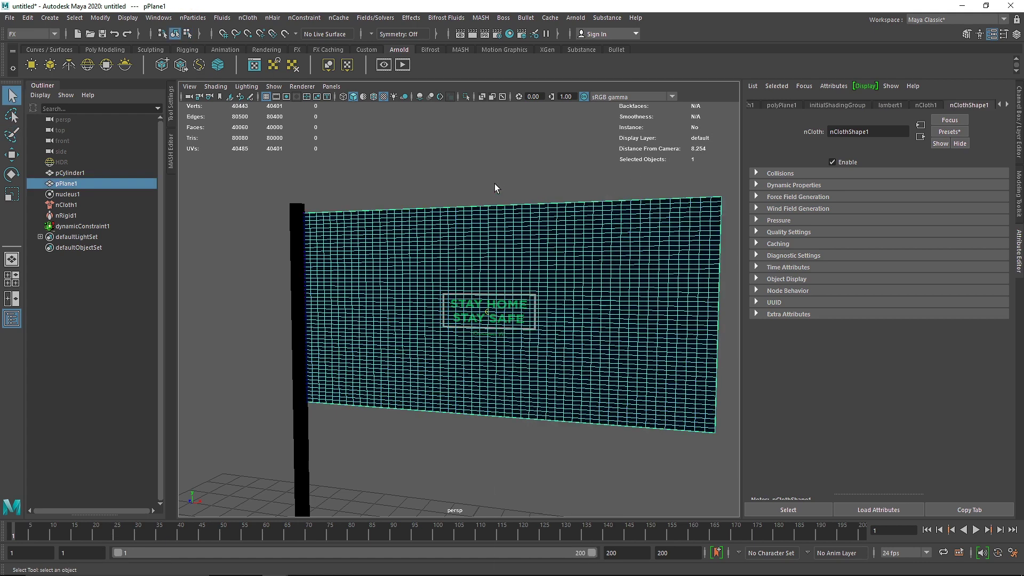
Step: Paint-select looping, irregular strips of vertices across the flag and apply a Tearable Surface constraint to them
{"action": "key", "text": "F8"}
{"action": "left_click", "coordinate": [12, 135]}
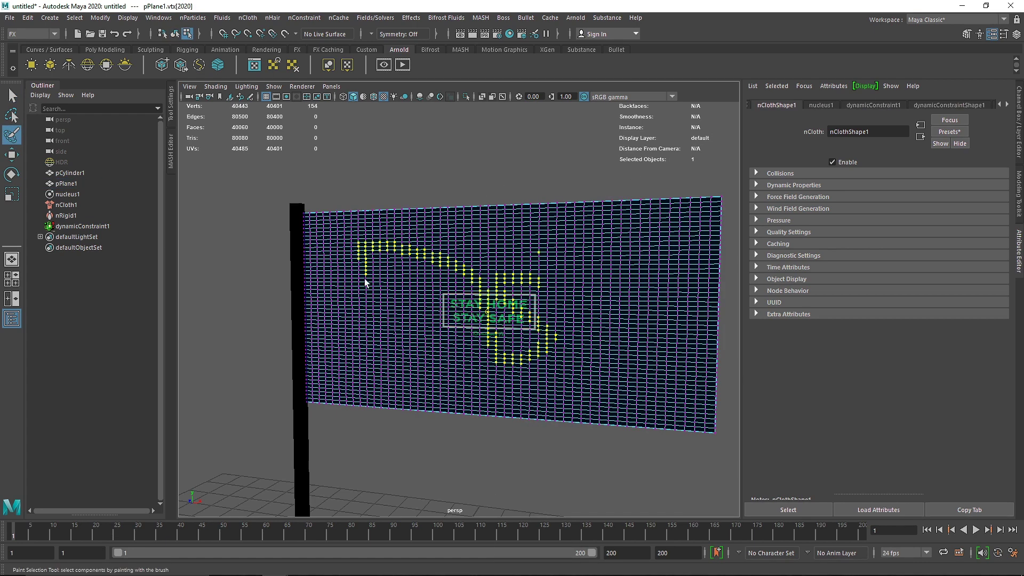
{"action": "left_click_drag", "start_coordinate": [540, 397], "coordinate": [434, 387]}
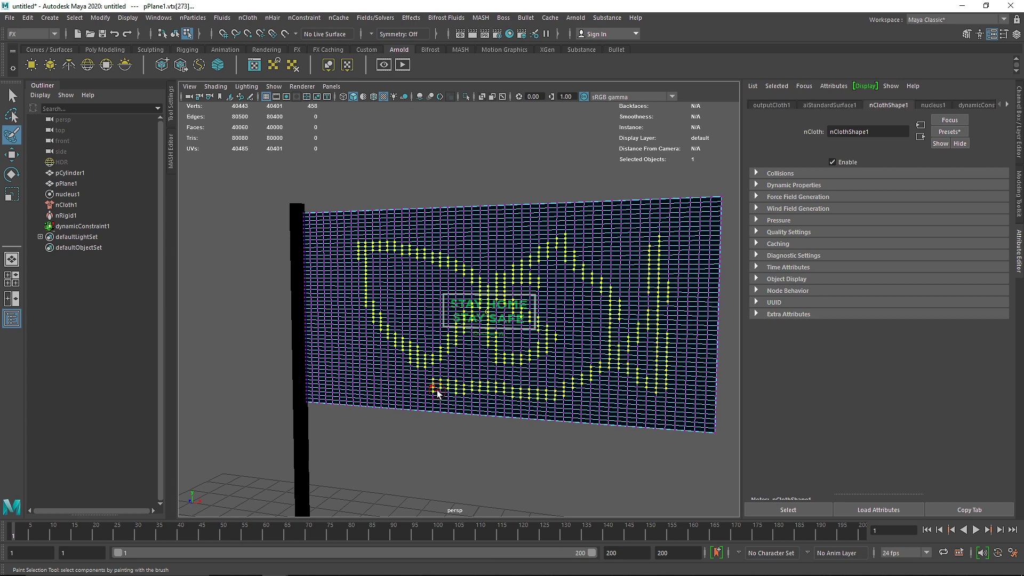
{"action": "left_click", "coordinate": [304, 17]}
{"action": "left_click", "coordinate": [341, 98]}
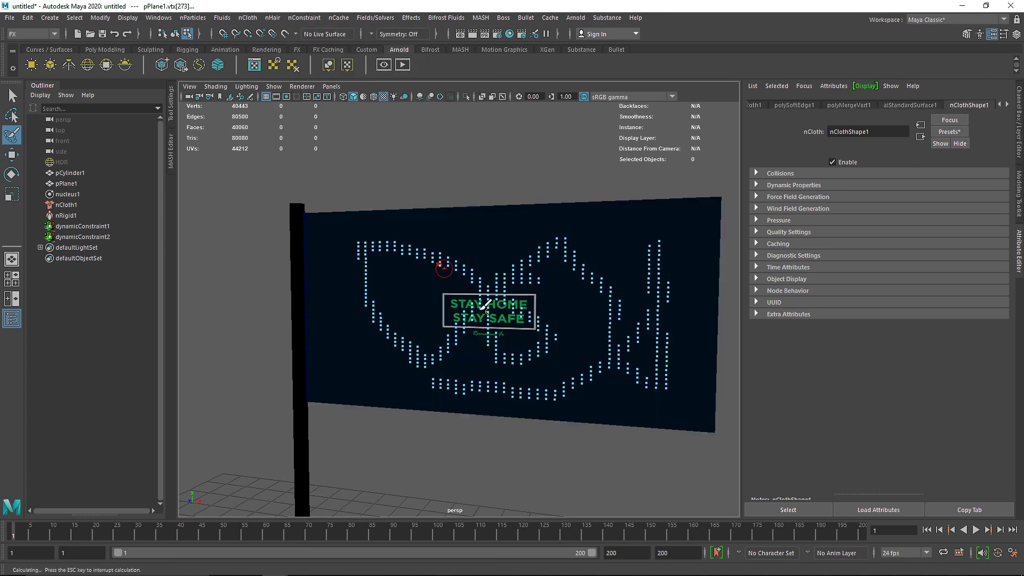
Step: Play the cloth simulation to test the tearable flag, stopping at frame 72
{"action": "left_click", "coordinate": [976, 531]}
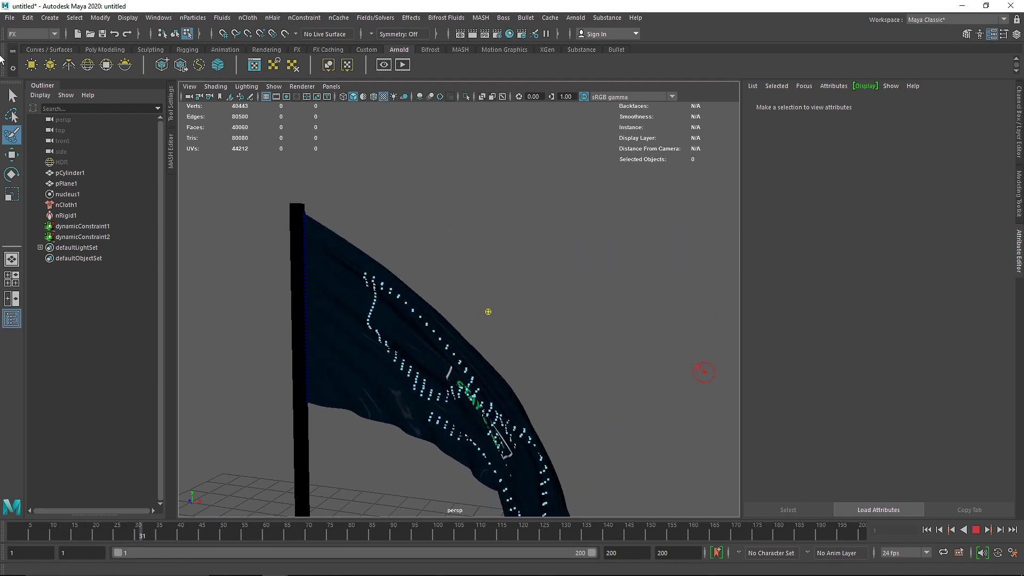
{"action": "key", "text": "q"}
{"action": "scroll", "coordinate": [601, 377], "scroll_direction": "down", "scroll_amount": 2}
{"action": "middle_click_drag", "start_coordinate": [569, 344], "coordinate": [540, 310], "text": "alt"}
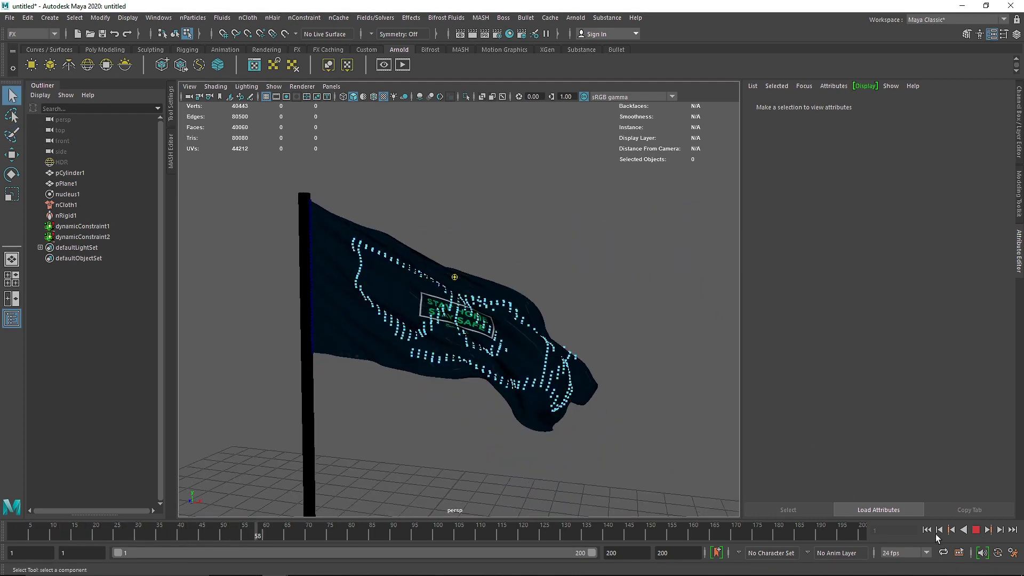
{"action": "left_click", "coordinate": [976, 530]}
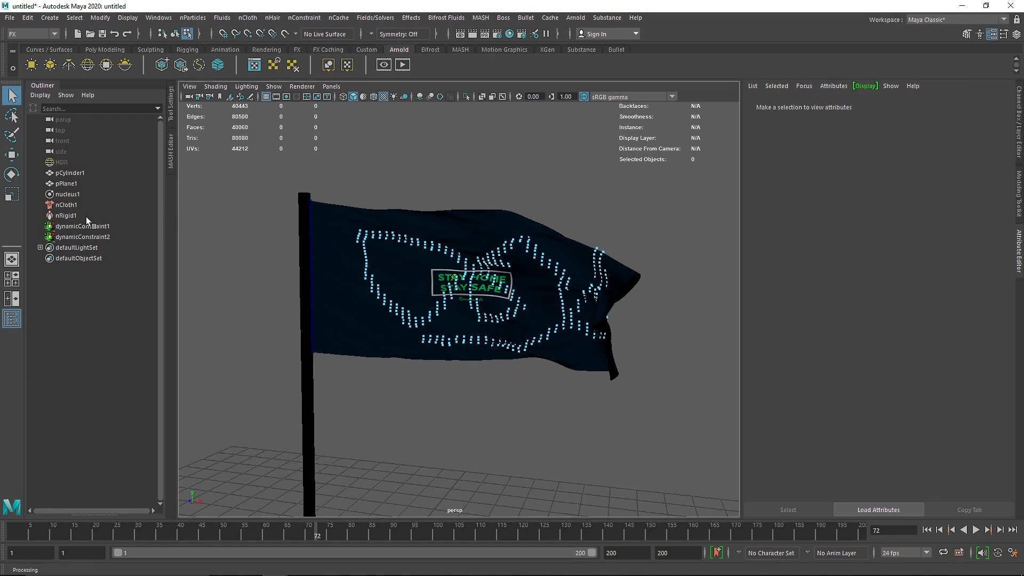
Step: Examine the nucleus wind speed and the new tear constraint's max distance, glue strength scale and strength settings
{"action": "left_click", "coordinate": [81, 196]}
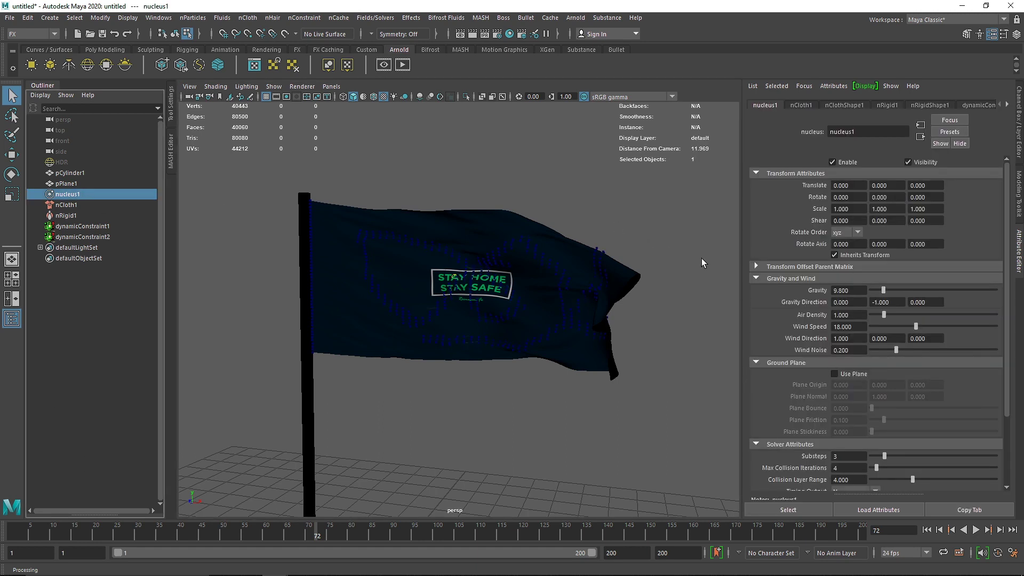
{"action": "left_click_drag", "start_coordinate": [858, 327], "coordinate": [799, 324]}
{"action": "left_click", "coordinate": [82, 237]}
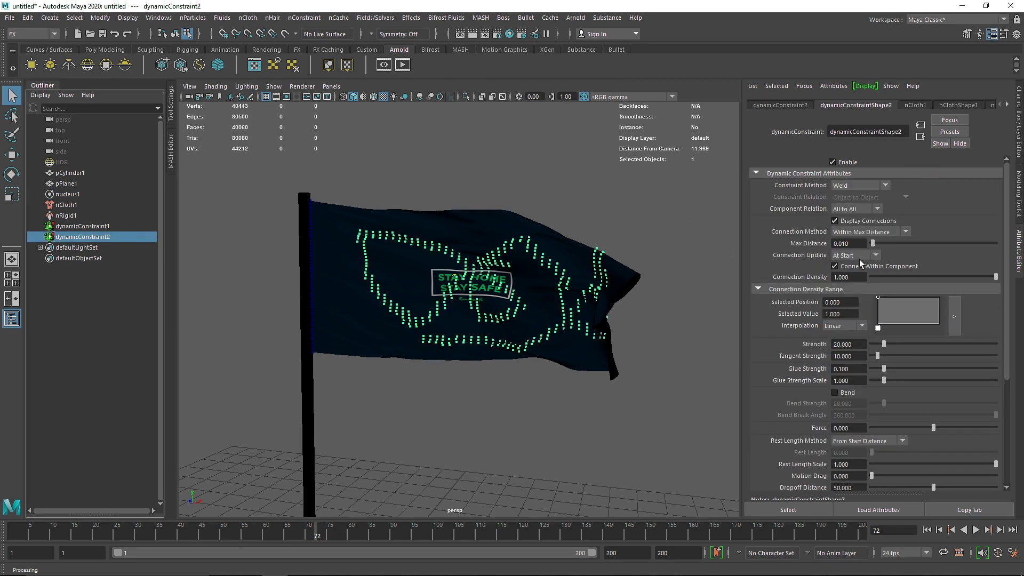
{"action": "left_click_drag", "start_coordinate": [855, 243], "coordinate": [748, 238]}
{"action": "left_click_drag", "start_coordinate": [853, 380], "coordinate": [819, 368]}
{"action": "left_click_drag", "start_coordinate": [851, 243], "coordinate": [830, 243]}
{"action": "left_click_drag", "start_coordinate": [851, 380], "coordinate": [806, 368]}
{"action": "left_click_drag", "start_coordinate": [851, 344], "coordinate": [829, 341]}
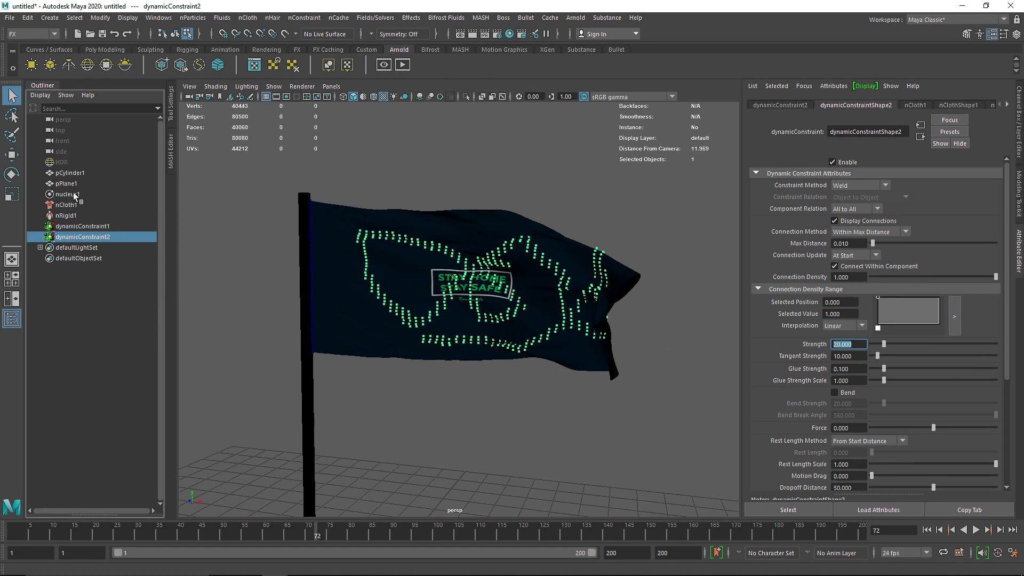
Step: Set the nucleus solver's wind speed to 25
{"action": "left_click", "coordinate": [68, 194]}
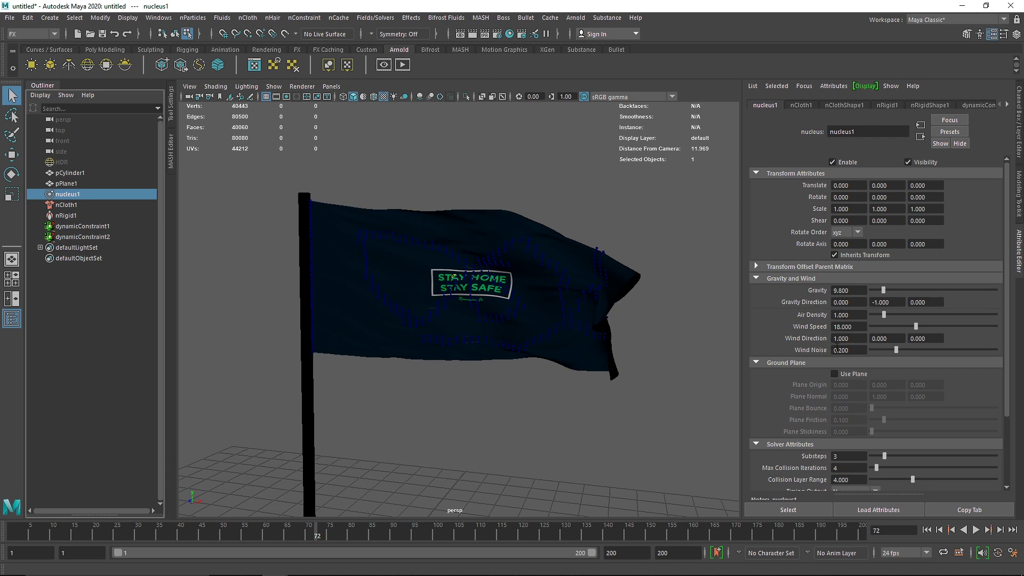
{"action": "left_click_drag", "start_coordinate": [852, 327], "coordinate": [840, 322]}
{"action": "type", "text": "25"}
{"action": "key", "text": "Return"}
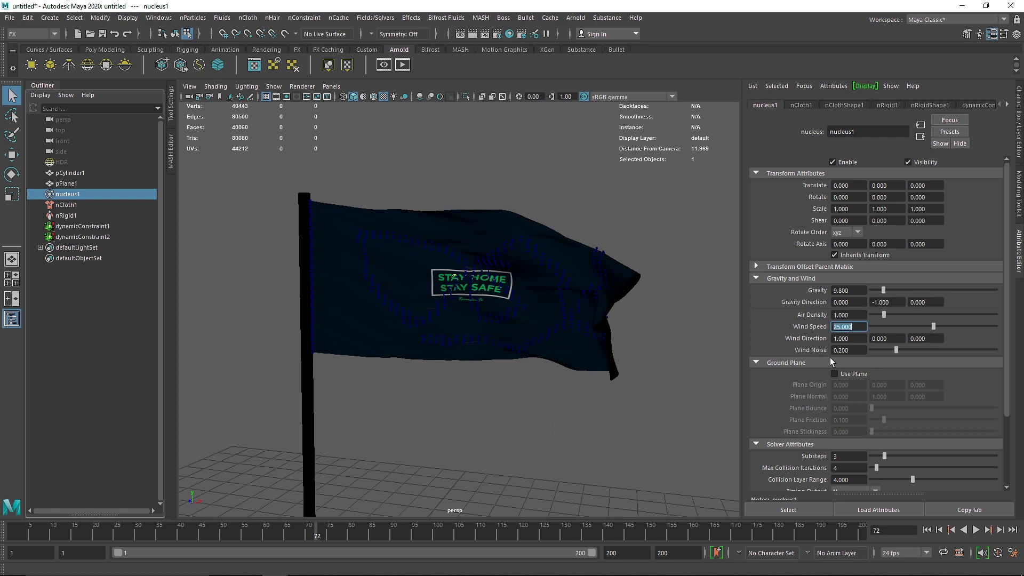
Step: Replay the simulation from the start, raise the nucleus wind noise to 1 during playback and stop at frame 149
{"action": "left_click", "coordinate": [926, 530]}
{"action": "left_click", "coordinate": [977, 530]}
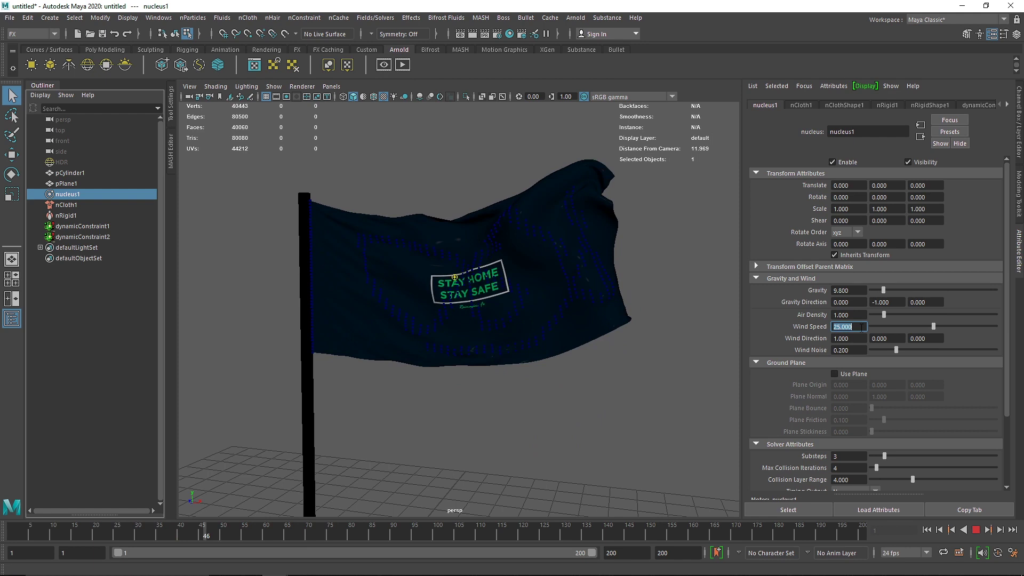
{"action": "left_click_drag", "start_coordinate": [896, 350], "coordinate": [996, 350]}
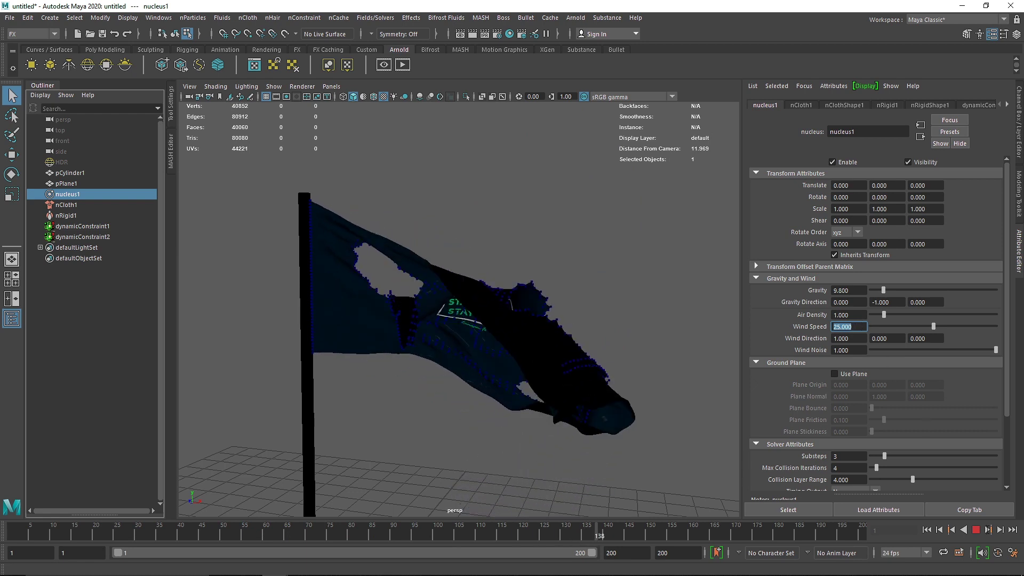
{"action": "left_click", "coordinate": [977, 530]}
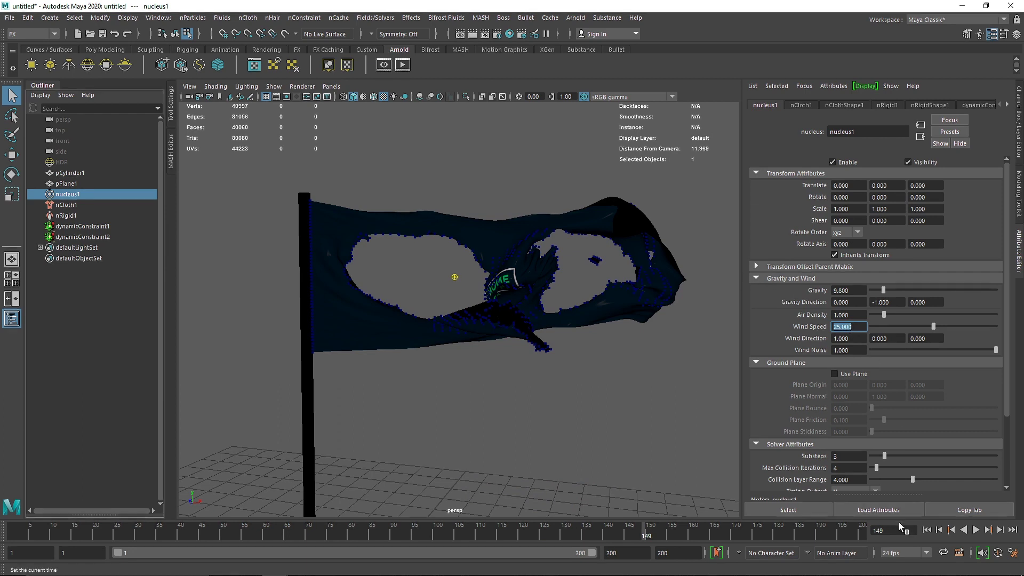
Step: Rewind the simulation, set the nucleus wind speed to 35 and play it again, stopping at frame 36
{"action": "left_click", "coordinate": [927, 530]}
{"action": "type", "text": "3"}
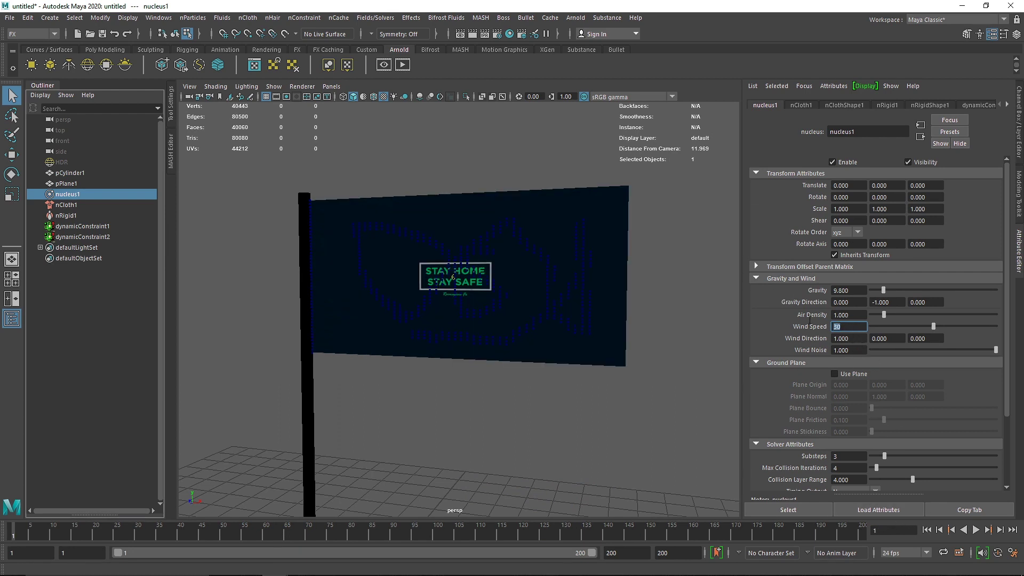
{"action": "type", "text": "5"}
{"action": "key", "text": "Return"}
{"action": "left_click", "coordinate": [974, 530]}
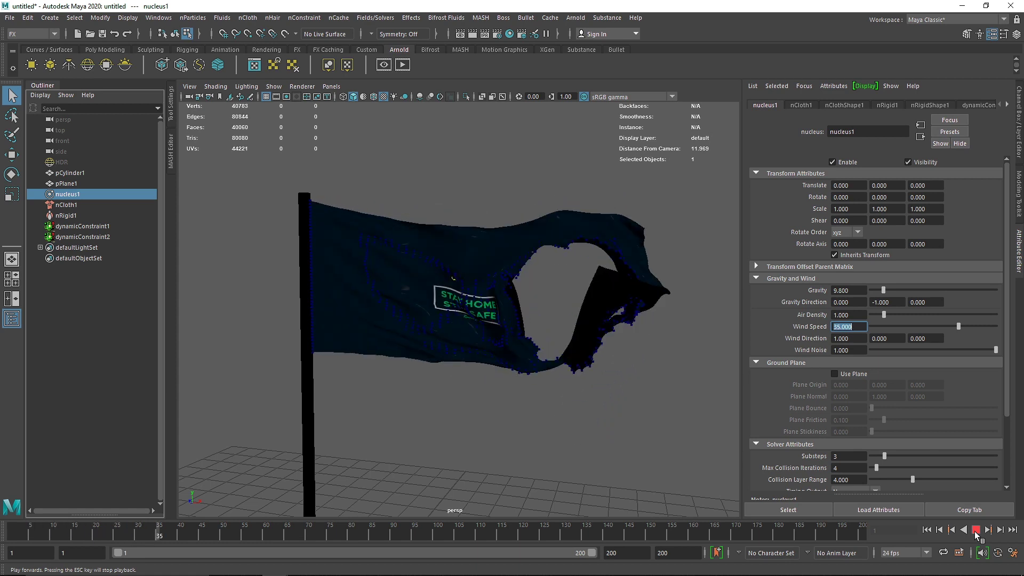
{"action": "left_click", "coordinate": [974, 530]}
Step: Render the torn flag at frame 36 with Arnold, inspect the torn edges up close and close the Arnold RenderView
{"action": "left_click", "coordinate": [486, 386]}
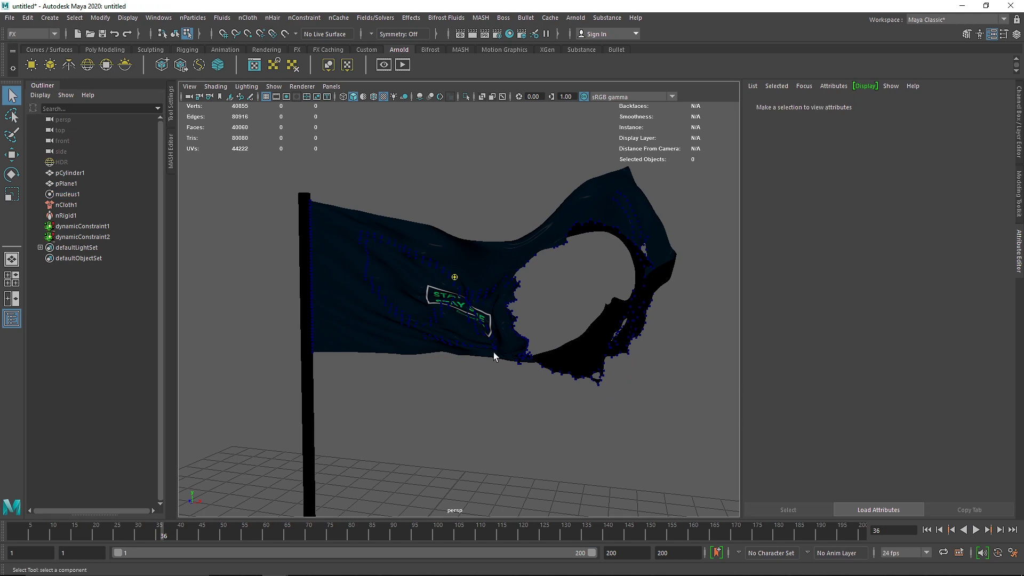
{"action": "scroll", "coordinate": [528, 323], "scroll_direction": "up", "scroll_amount": 5}
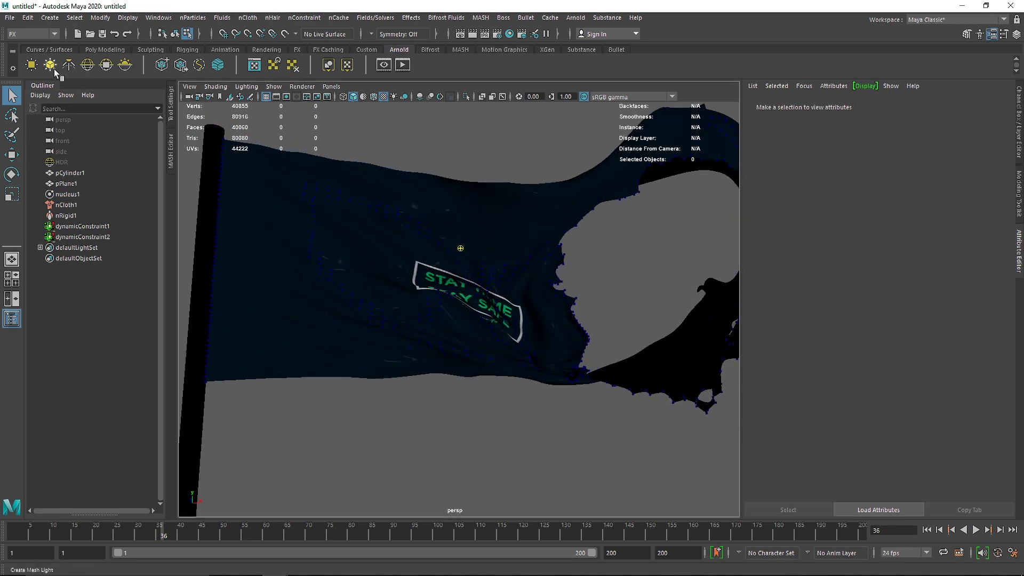
{"action": "left_click", "coordinate": [402, 65]}
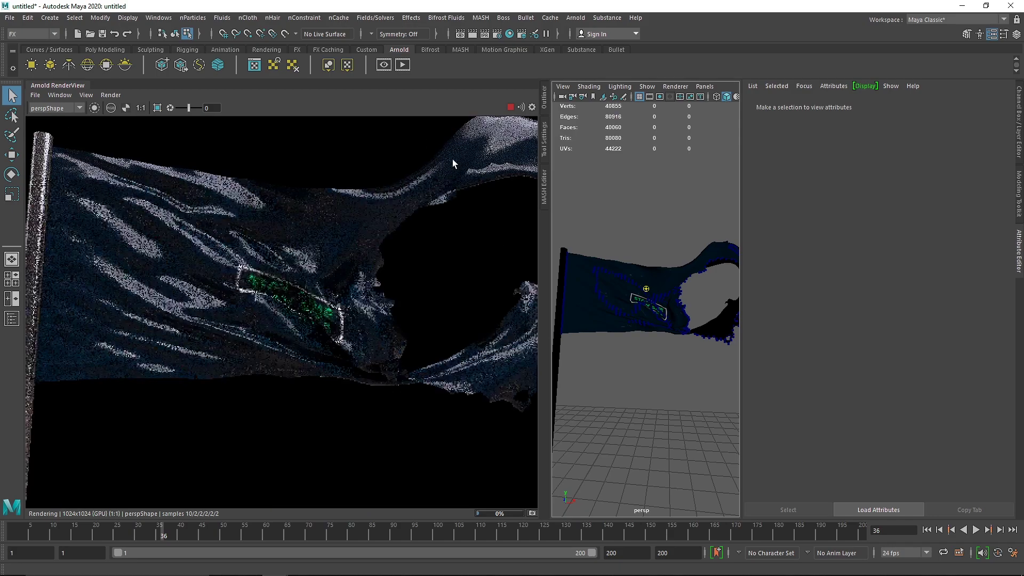
{"action": "scroll", "coordinate": [648, 287], "scroll_direction": "up", "scroll_amount": 5}
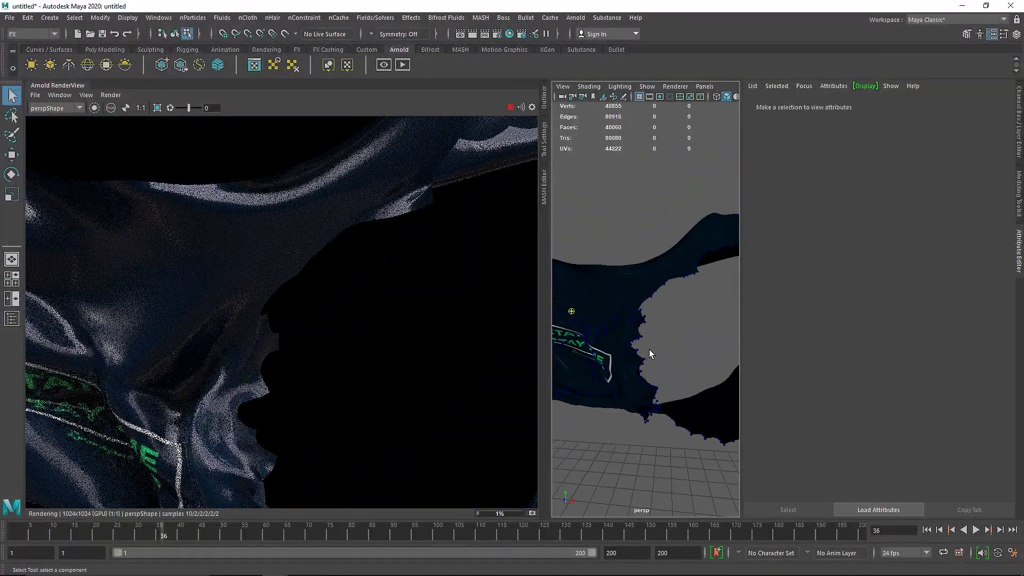
{"action": "left_click_drag", "start_coordinate": [650, 355], "coordinate": [627, 301], "text": "alt"}
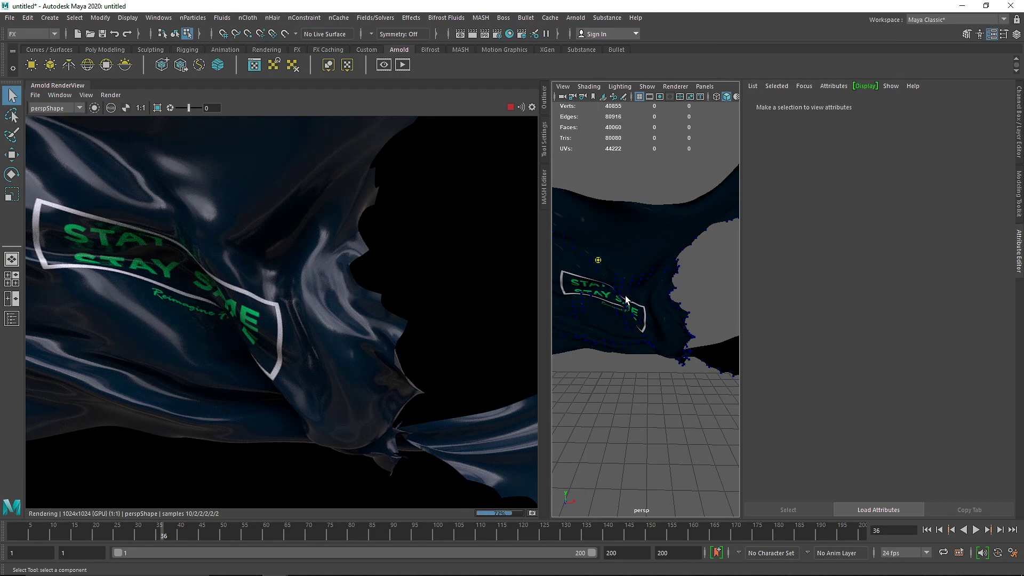
{"action": "left_click", "coordinate": [60, 95]}
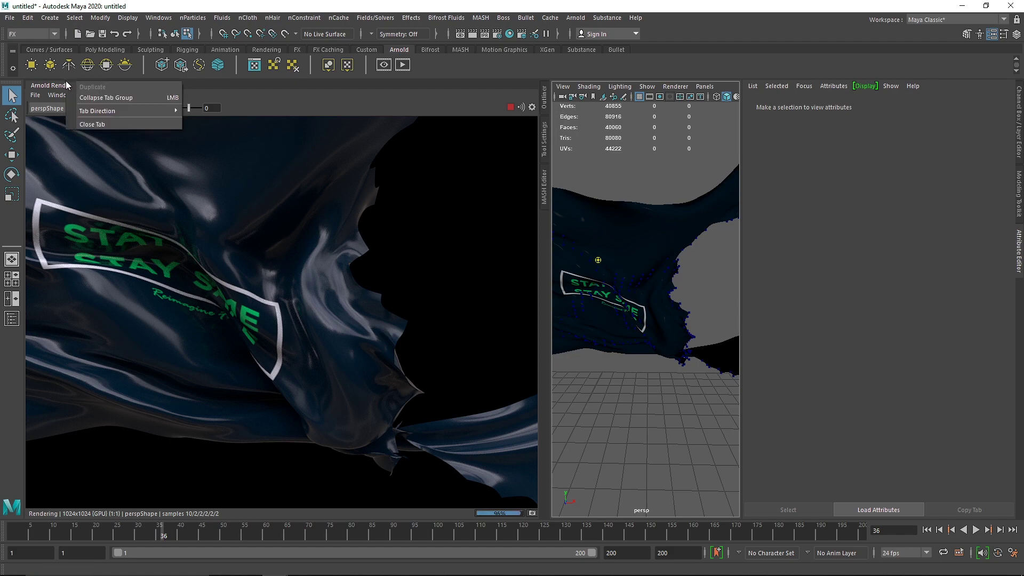
{"action": "left_click", "coordinate": [107, 123]}
Step: Rewind the simulation to the first frame, reopen the Outliner and set the nucleus wind speed to 45
{"action": "scroll", "coordinate": [331, 230], "scroll_direction": "down", "scroll_amount": 5}
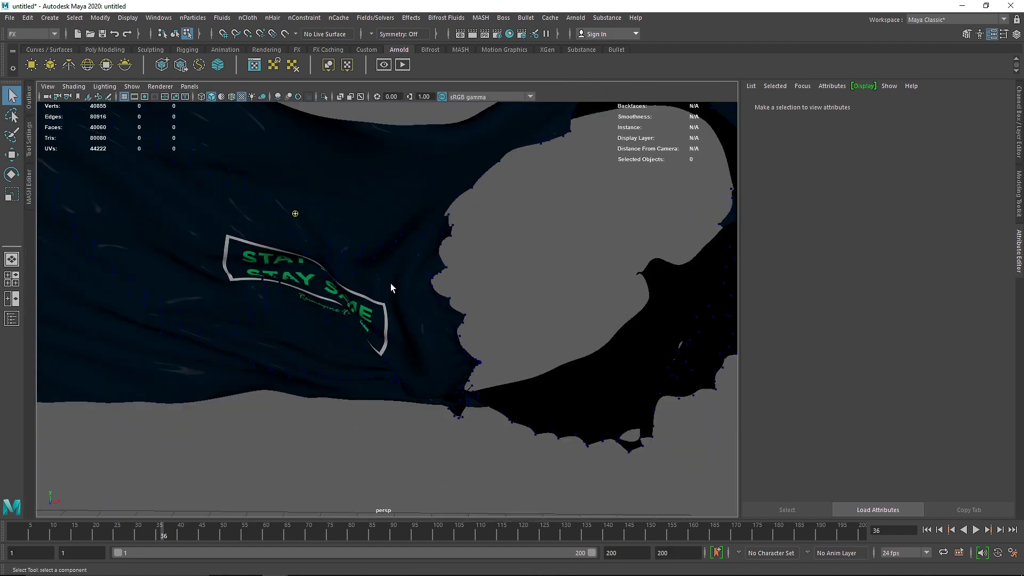
{"action": "left_click", "coordinate": [926, 530]}
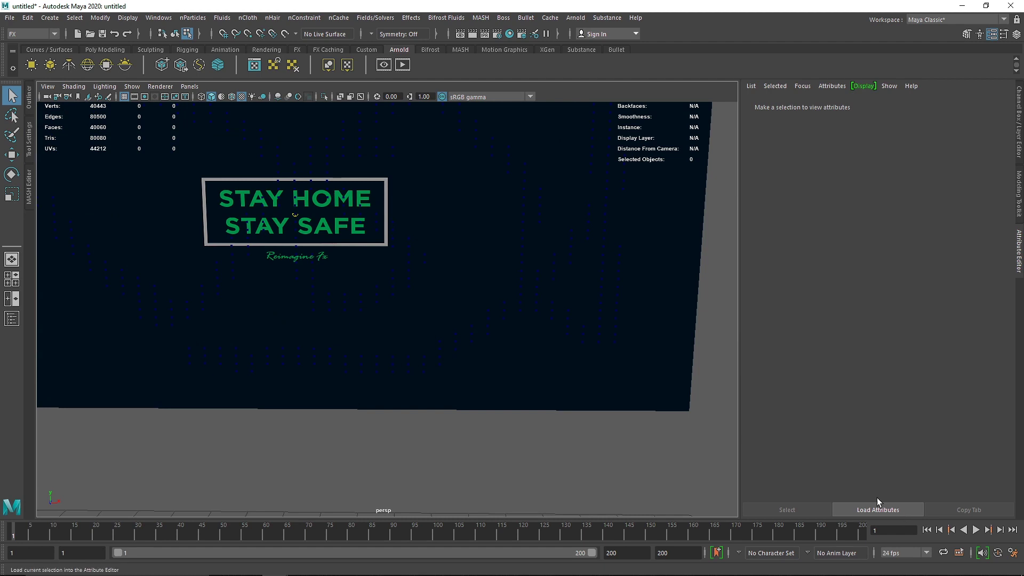
{"action": "scroll", "coordinate": [589, 339], "scroll_direction": "down", "scroll_amount": 2}
{"action": "middle_click_drag", "start_coordinate": [619, 335], "coordinate": [622, 371], "text": "alt"}
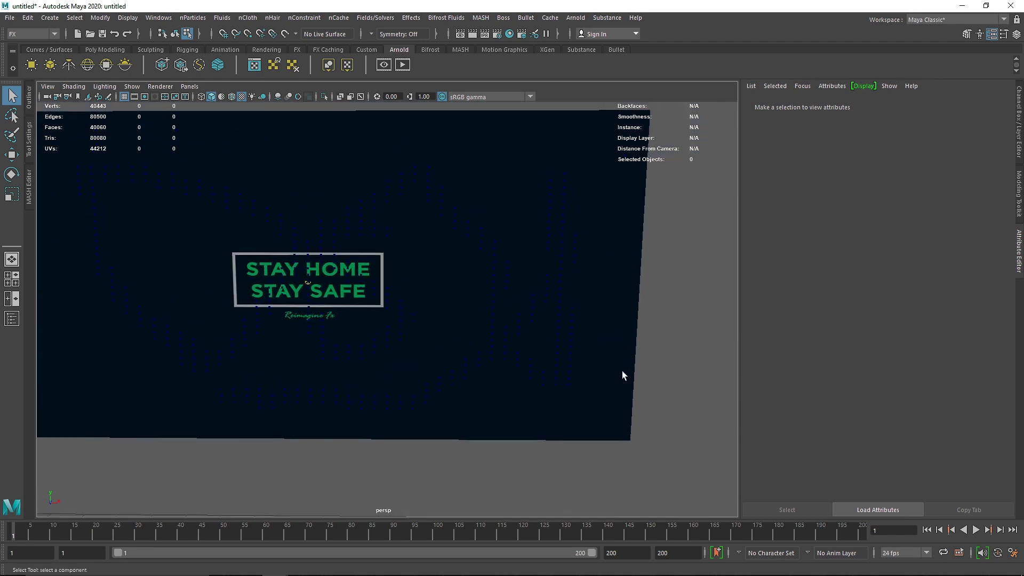
{"action": "left_click", "coordinate": [29, 98]}
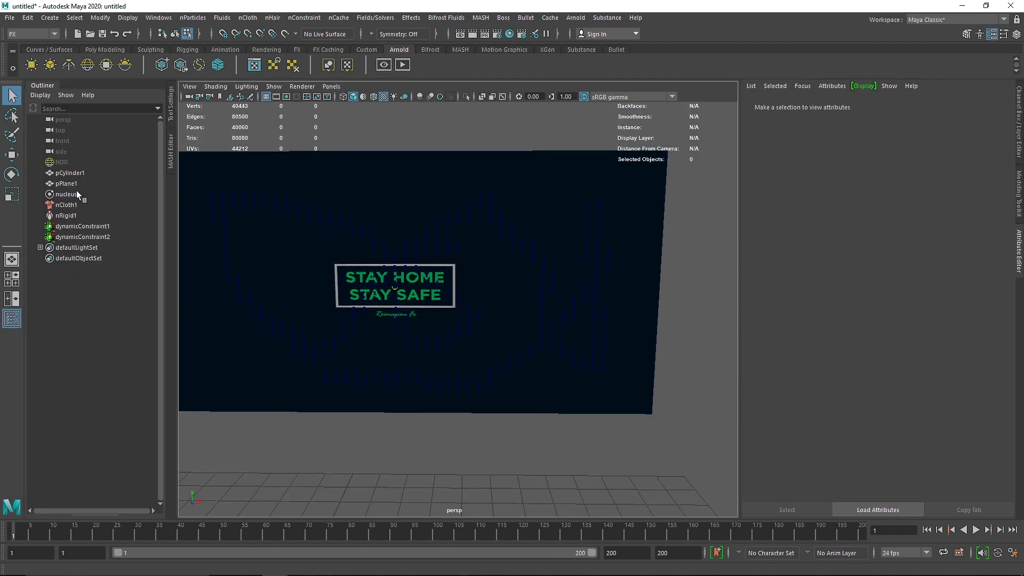
{"action": "left_click", "coordinate": [101, 195]}
{"action": "double_click", "coordinate": [860, 325]}
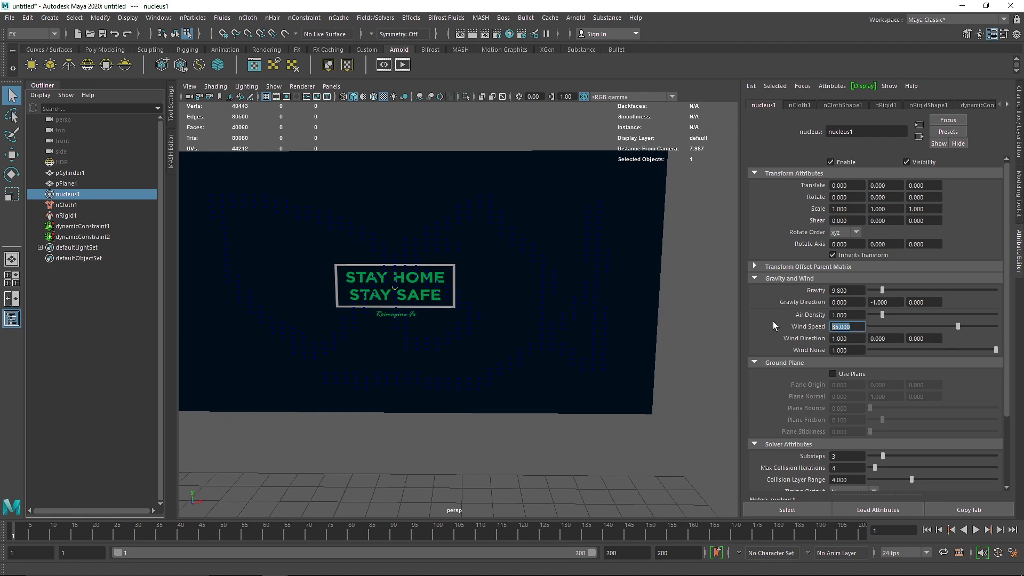
{"action": "type", "text": "45"}
{"action": "key", "text": "Return"}
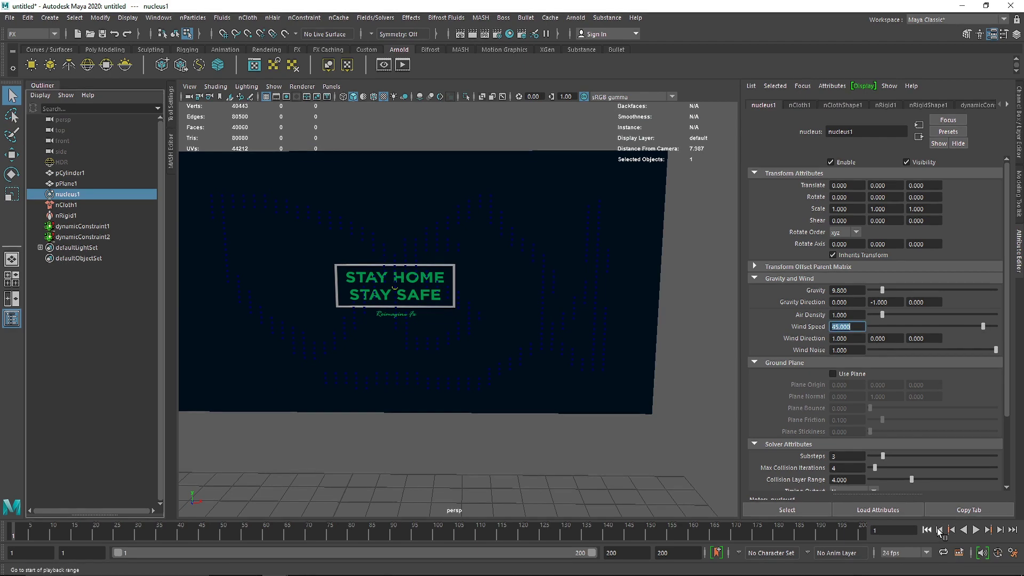
Step: Play the simulation with the stronger wind to test the flag's tearing, stopping at frame 27
{"action": "left_click", "coordinate": [976, 530]}
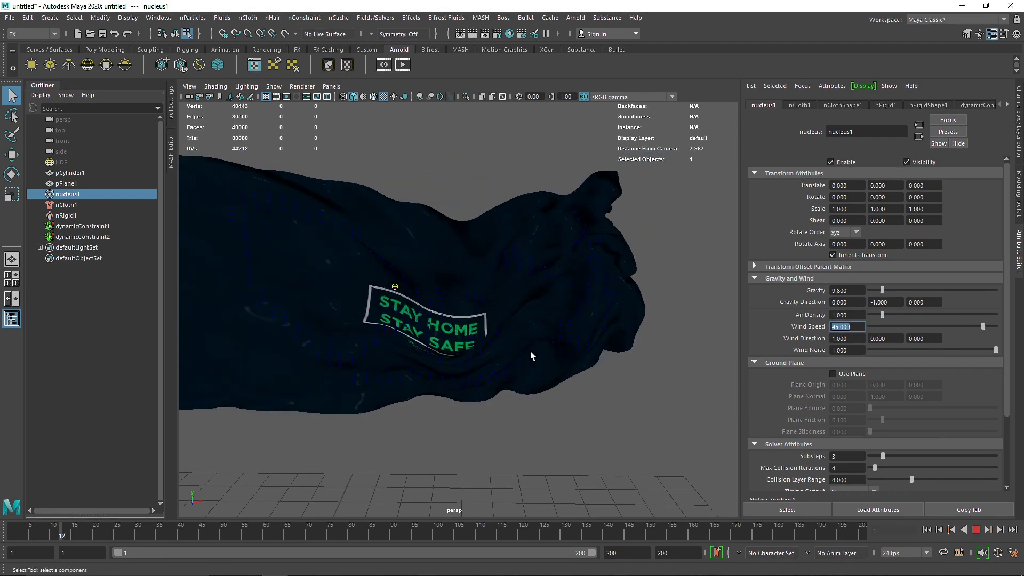
{"action": "scroll", "coordinate": [530, 351], "scroll_direction": "down", "scroll_amount": 3}
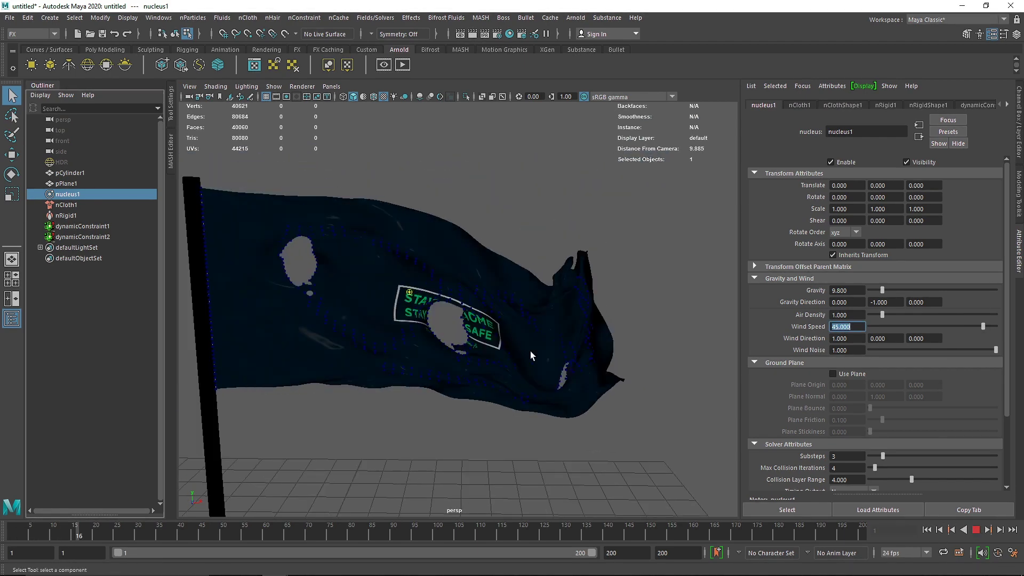
{"action": "left_click", "coordinate": [977, 529]}
{"action": "left_click_drag", "start_coordinate": [585, 353], "coordinate": [499, 363], "text": "alt"}
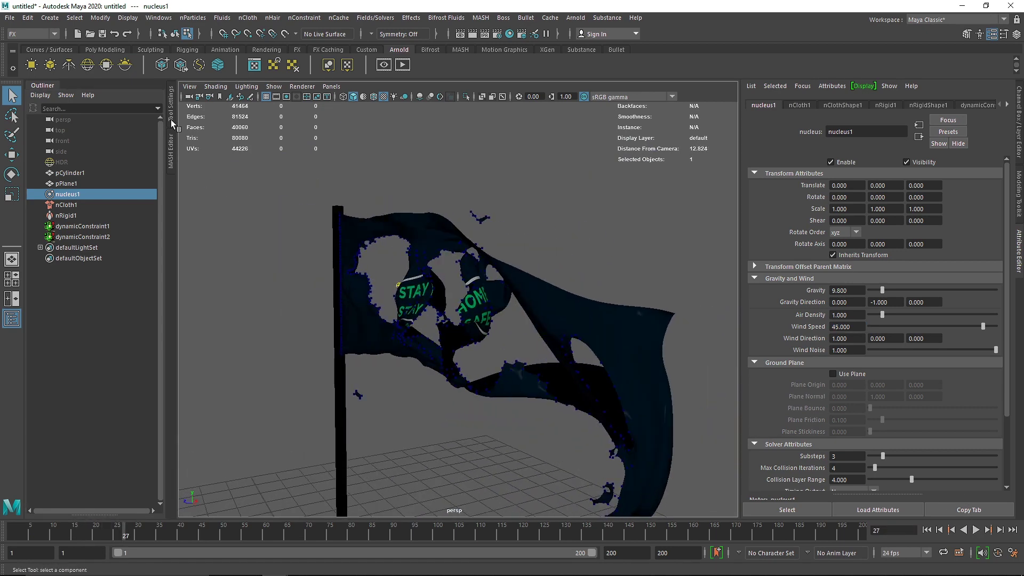
Step: Render the torn flag at frame 27 with Arnold, hide the Outliner and Attribute Editor, and examine the tears from several angles
{"action": "left_click", "coordinate": [12, 319]}
{"action": "left_click", "coordinate": [383, 64]}
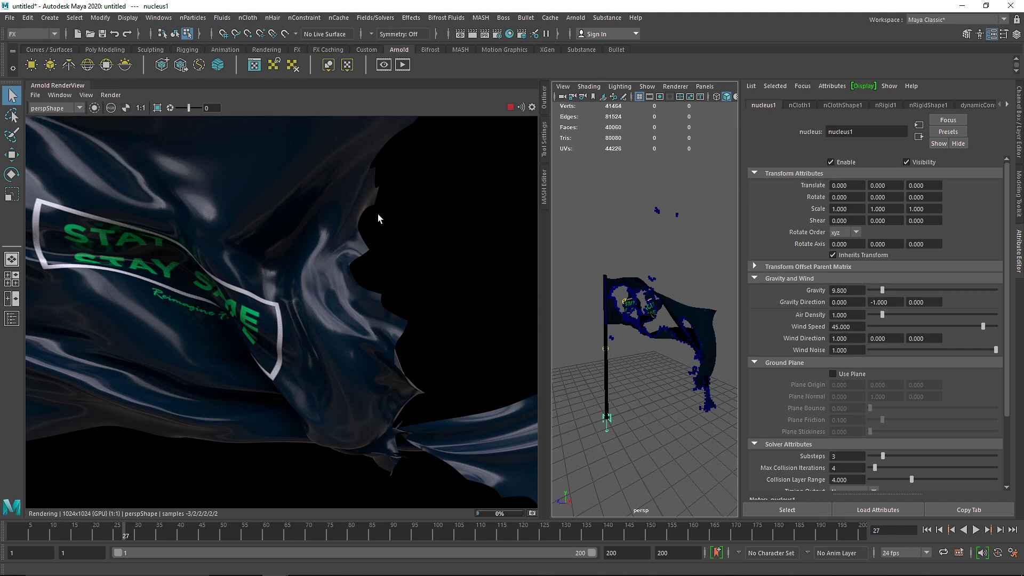
{"action": "left_click", "coordinate": [1018, 250]}
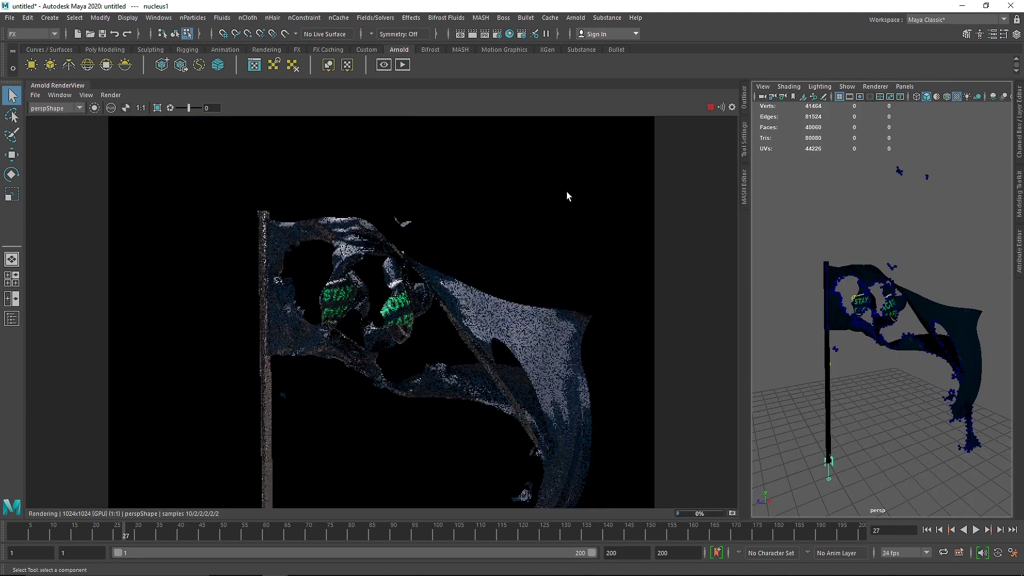
{"action": "left_click_drag", "start_coordinate": [747, 222], "coordinate": [581, 223]}
{"action": "scroll", "coordinate": [804, 312], "scroll_direction": "up", "scroll_amount": 3}
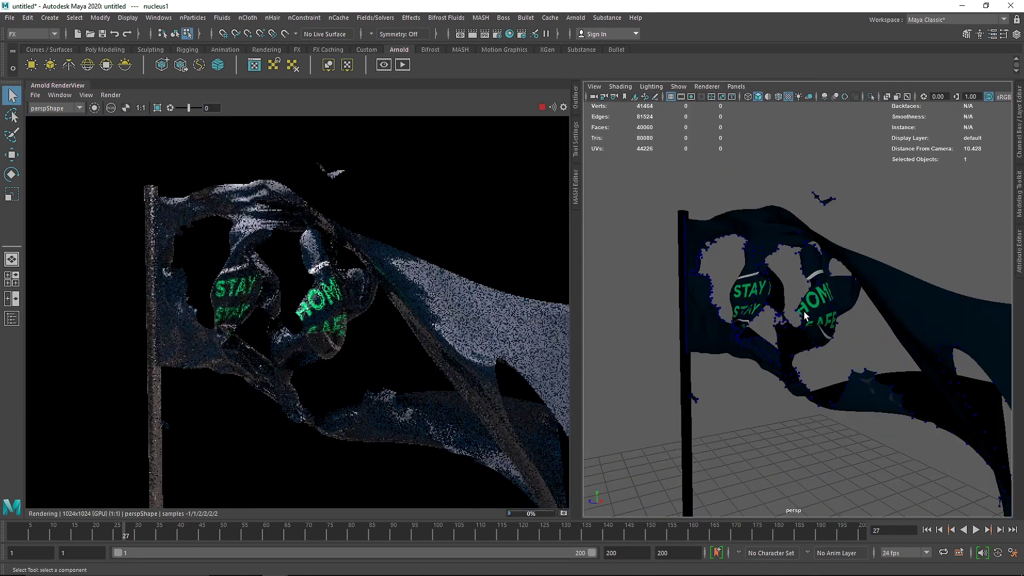
{"action": "mouse_move", "coordinate": [804, 310]}
{"action": "left_mouse_down", "text": "alt"}
{"action": "mouse_move", "coordinate": [747, 306]}
{"action": "mouse_move", "coordinate": [811, 304]}
{"action": "left_mouse_up", "text": "alt"}
{"action": "scroll", "coordinate": [740, 293], "scroll_direction": "down", "scroll_amount": 4}
{"action": "left_click_drag", "start_coordinate": [741, 293], "coordinate": [805, 308], "text": "alt"}
{"action": "scroll", "coordinate": [805, 309], "scroll_direction": "down", "scroll_amount": 4}
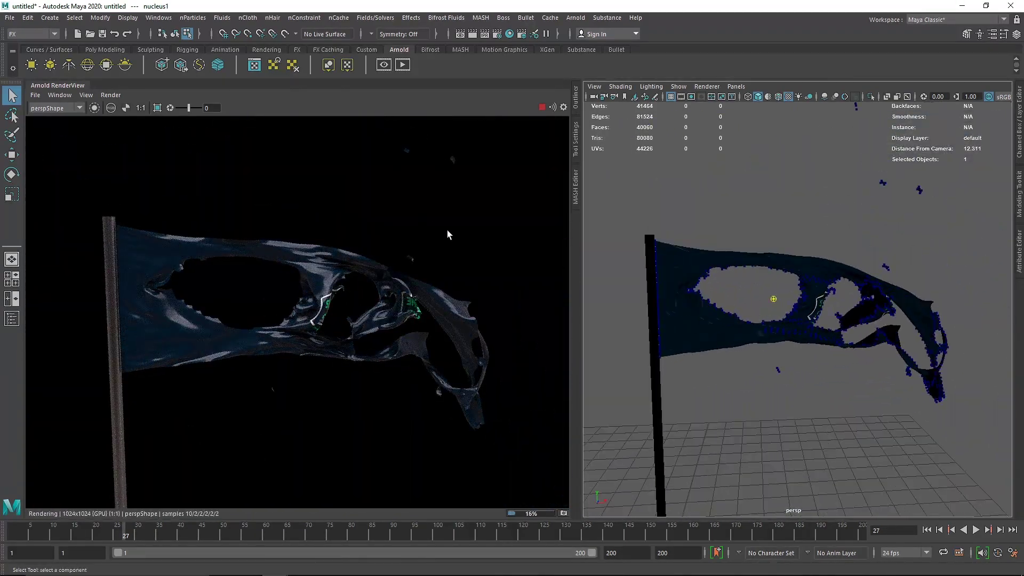
Step: Close the Arnold RenderView and rewind the simulation to the first frame
{"action": "right_click", "coordinate": [39, 88]}
{"action": "left_click", "coordinate": [59, 129]}
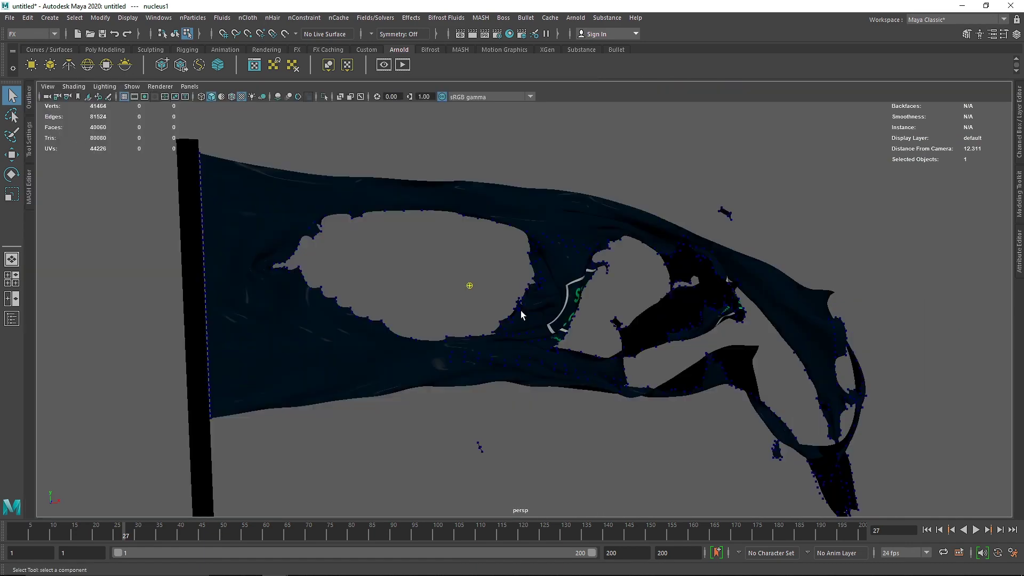
{"action": "left_click", "coordinate": [927, 530]}
{"action": "left_click_drag", "start_coordinate": [597, 342], "coordinate": [520, 341], "text": "alt"}
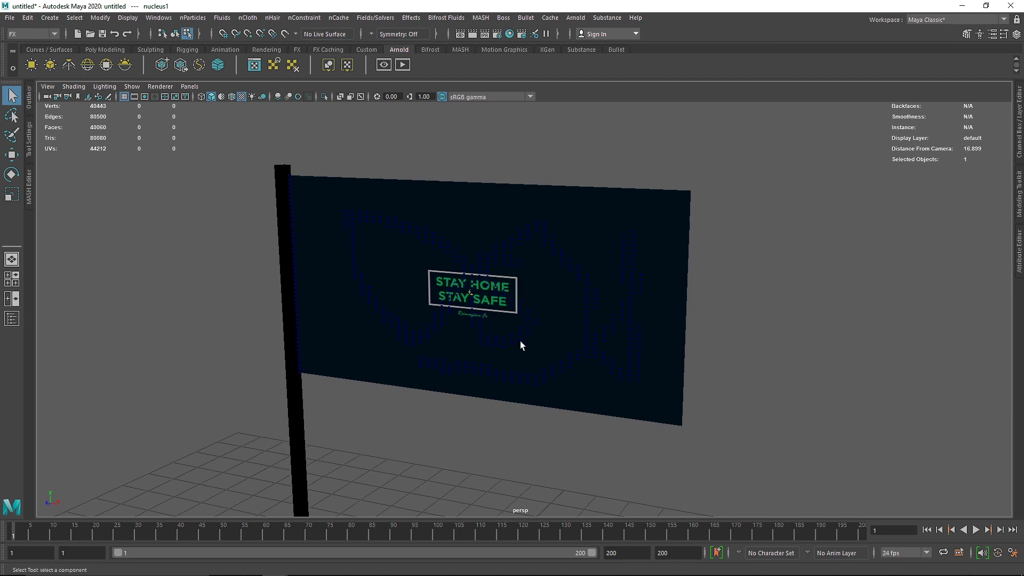